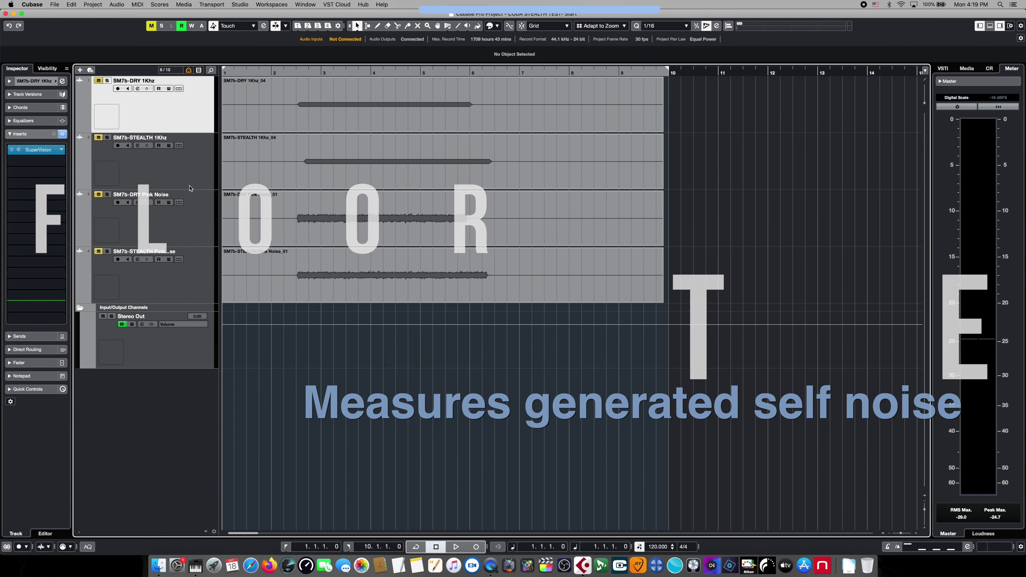
Go through the dry and Stealth 1 kHz and pink noise tracks, ending with the SM7b-DRY 1Khz track selected.
{"action": "key", "text": "Down"}
{"action": "key", "text": "Up"}
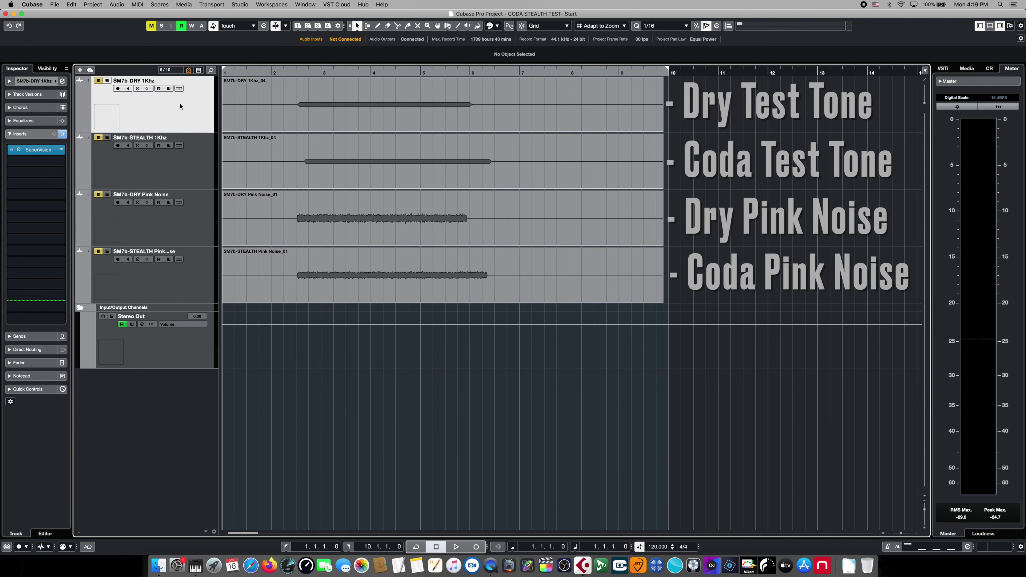
{"action": "key", "text": "Down"}
{"action": "left_click", "coordinate": [189, 108]}
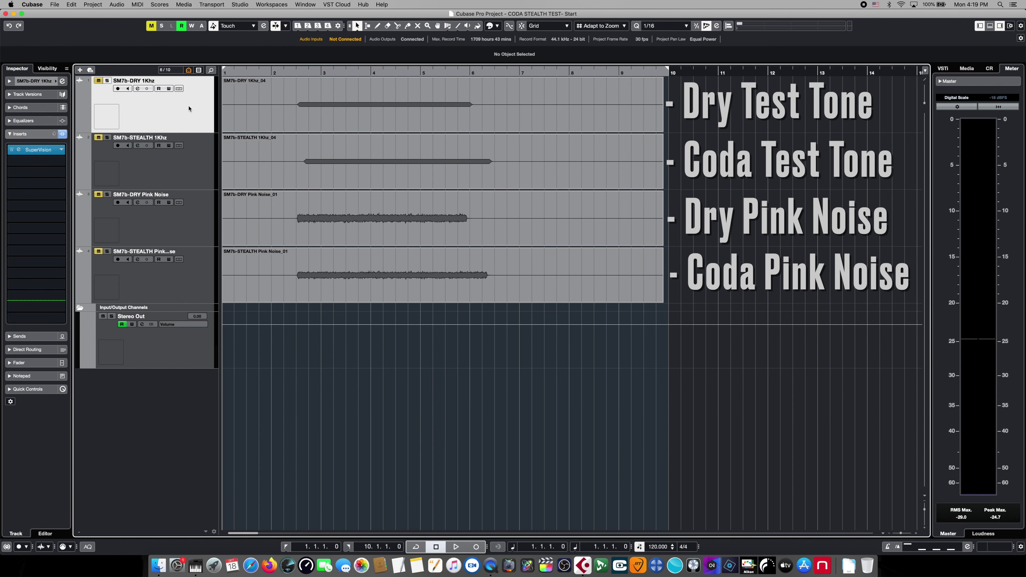
{"action": "left_click", "coordinate": [191, 165]}
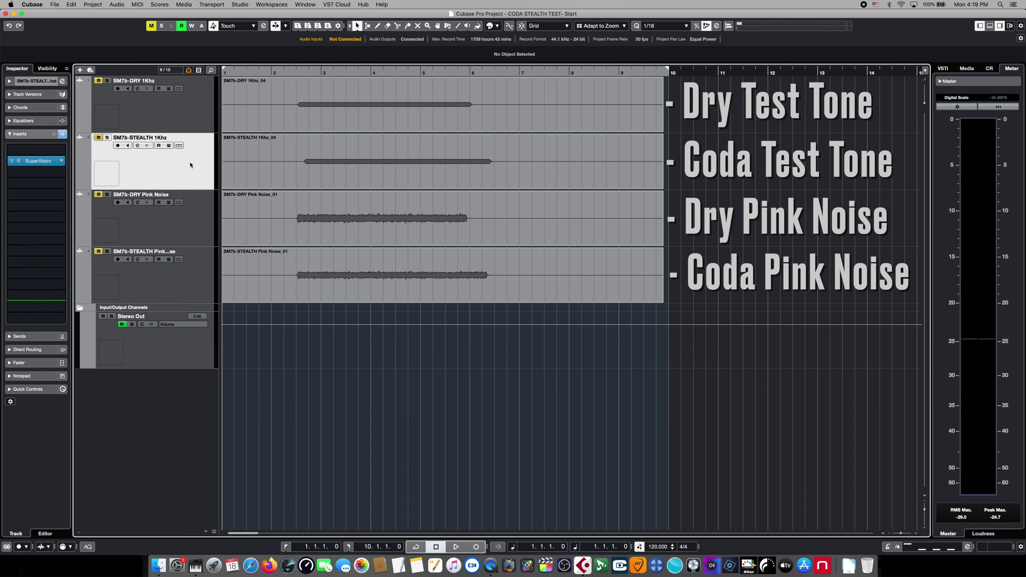
{"action": "left_click", "coordinate": [198, 211]}
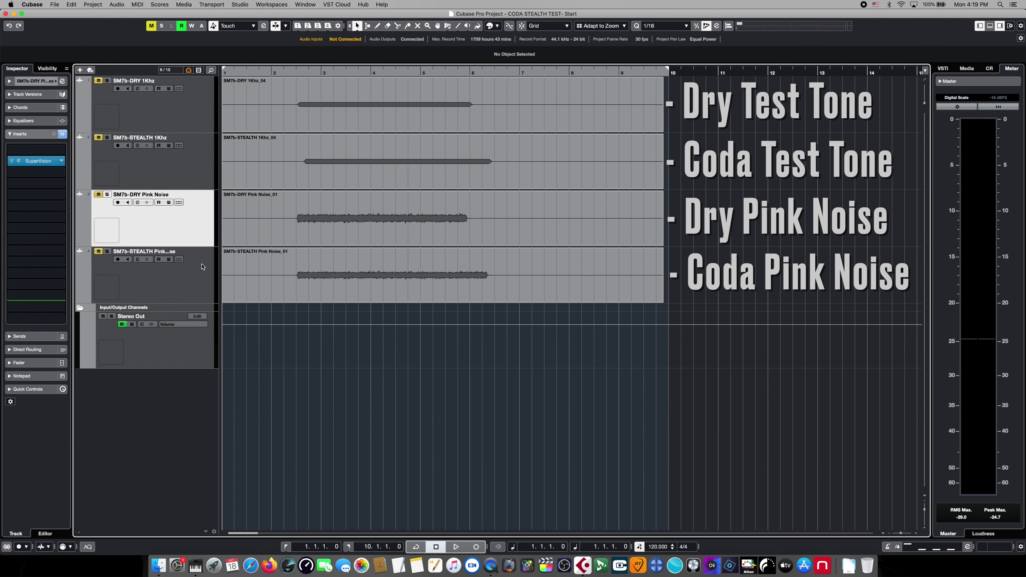
{"action": "left_click", "coordinate": [202, 267]}
{"action": "left_click", "coordinate": [194, 214]}
{"action": "left_click", "coordinate": [190, 120]}
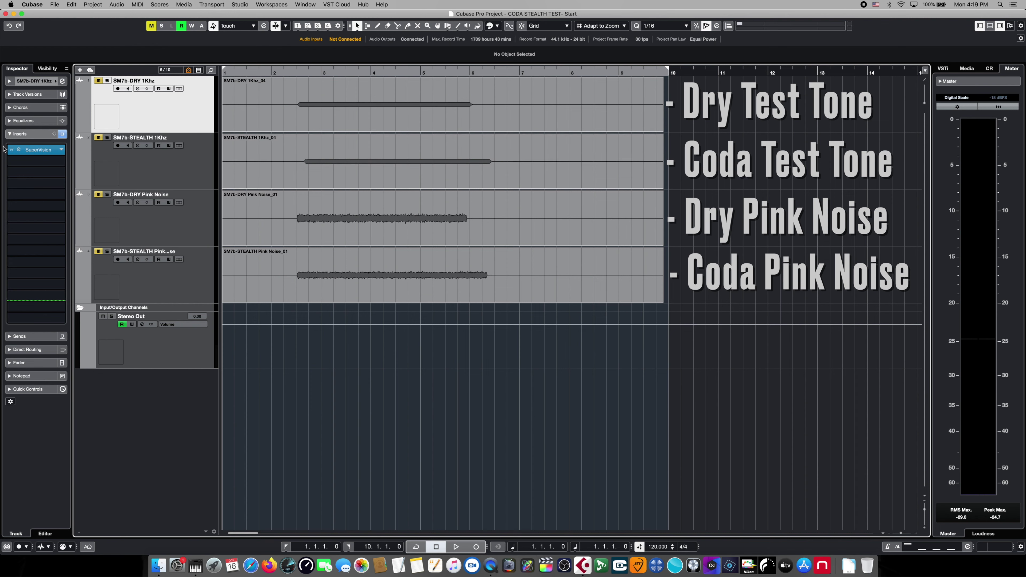
Place the playhead at 2.2.3.9 and play the SM7b-DRY 1Khz track soloed to check its level.
{"action": "left_click", "coordinate": [289, 72]}
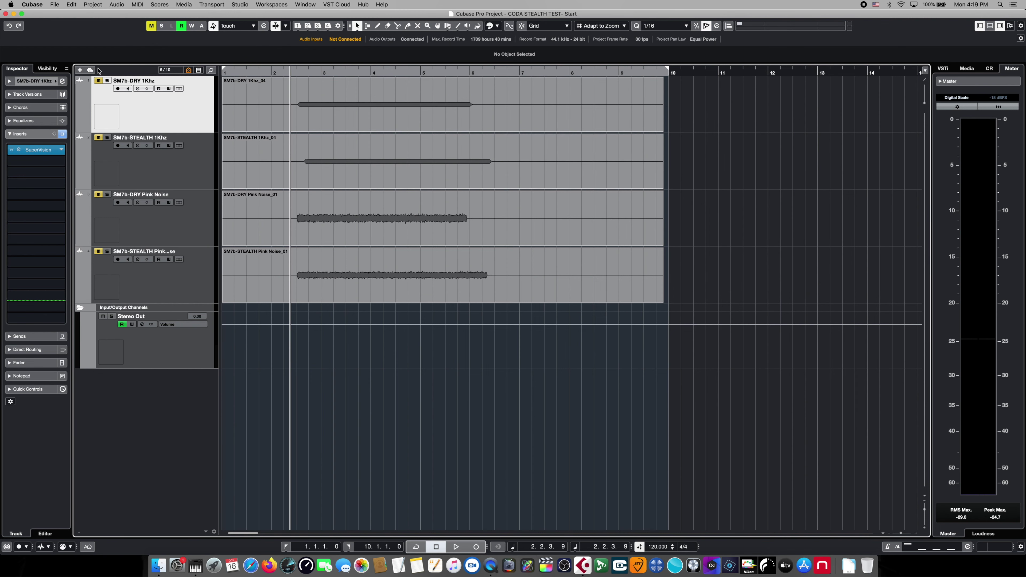
{"action": "left_click", "coordinate": [108, 82]}
{"action": "key", "text": "space"}
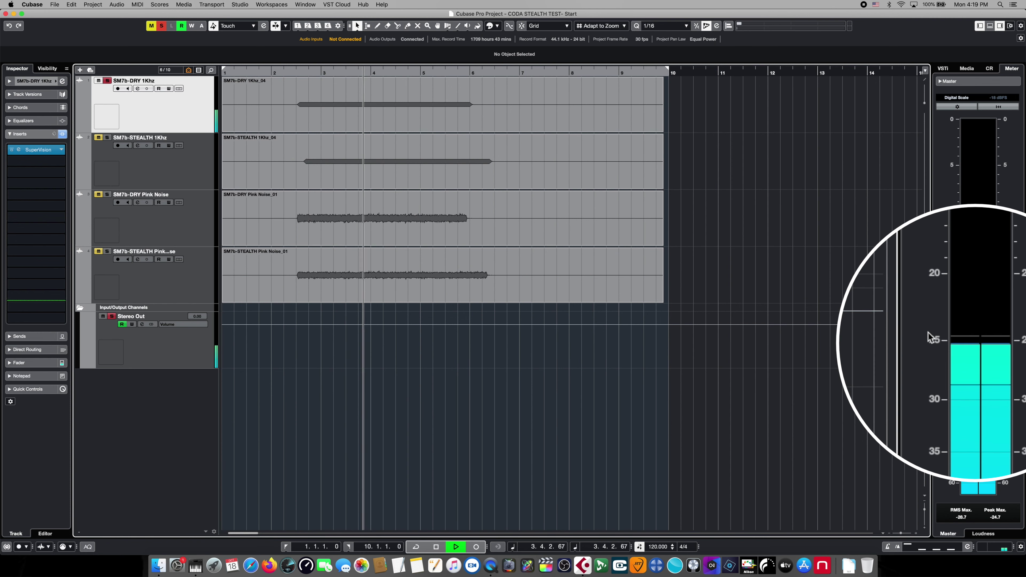
{"action": "key", "text": "space"}
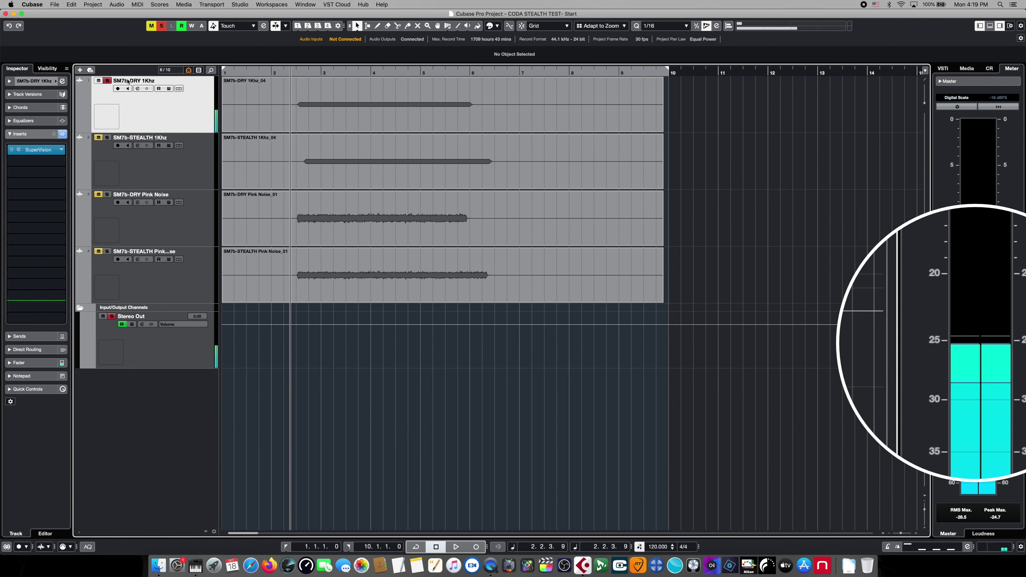
Switch the solo to the SM7b-STEALTH 1Khz track and play its test tone to check the level.
{"action": "left_click", "coordinate": [107, 82]}
{"action": "left_click", "coordinate": [107, 138]}
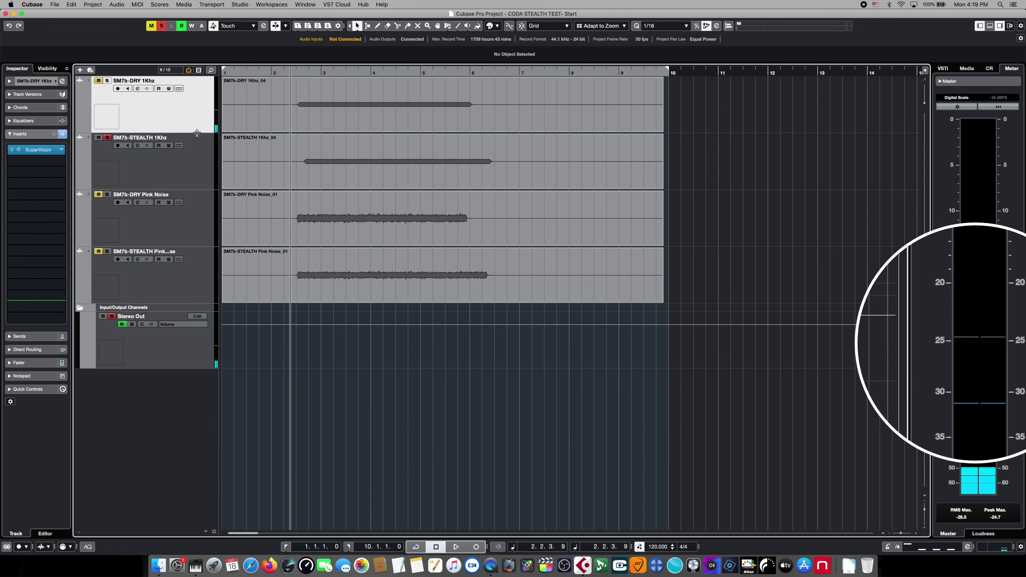
{"action": "key", "text": "space"}
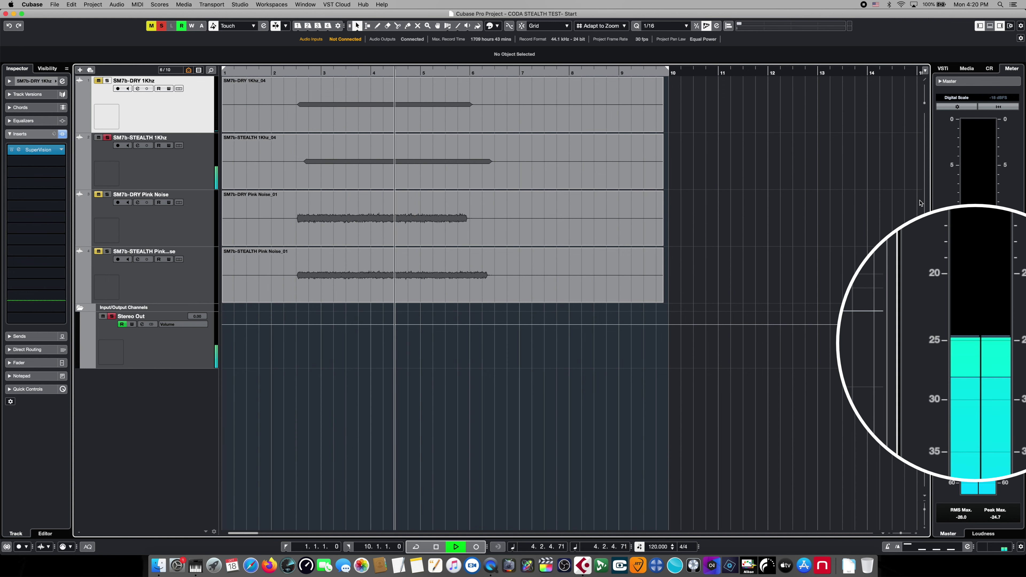
{"action": "key", "text": "space"}
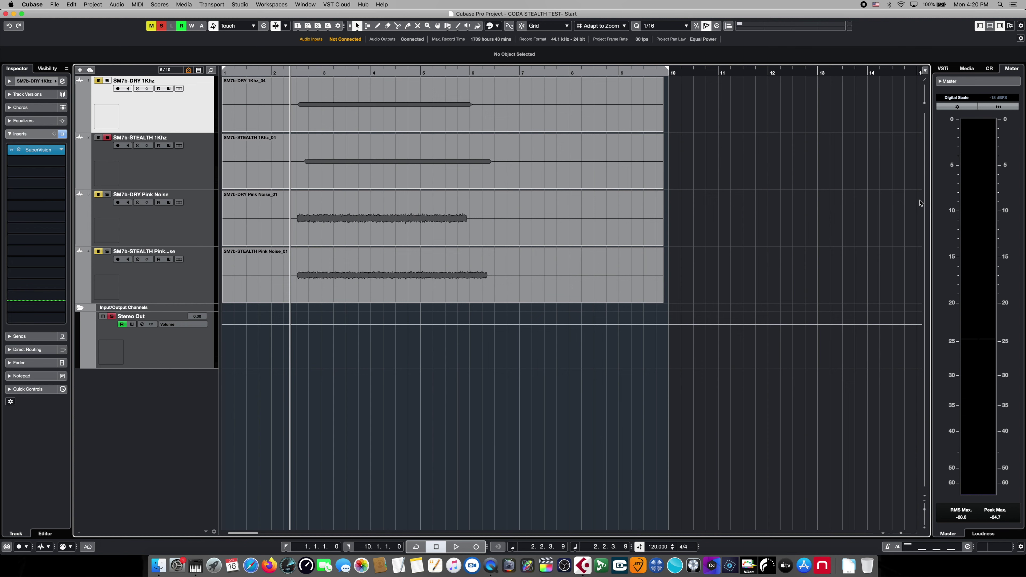
{"action": "left_click", "coordinate": [545, 113]}
{"action": "left_click", "coordinate": [538, 154]}
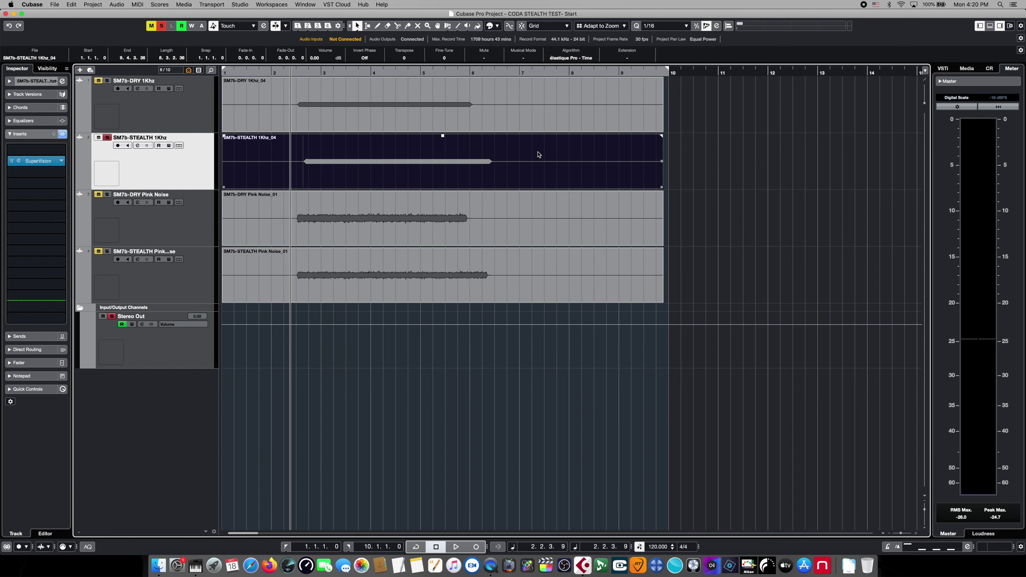
{"action": "left_click", "coordinate": [532, 106]}
{"action": "left_click", "coordinate": [540, 161]}
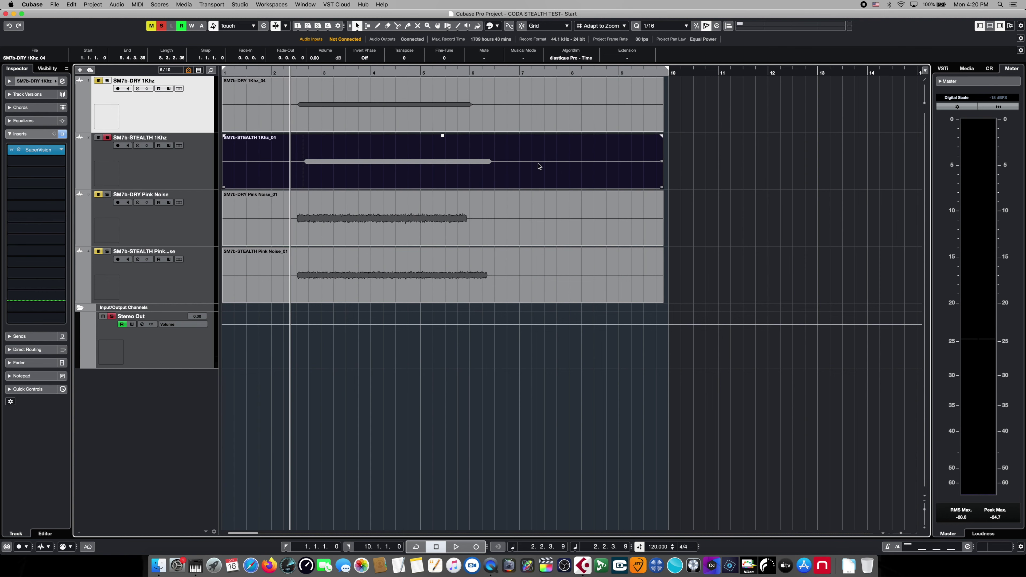
{"action": "left_click", "coordinate": [533, 111]}
{"action": "left_click", "coordinate": [535, 175]}
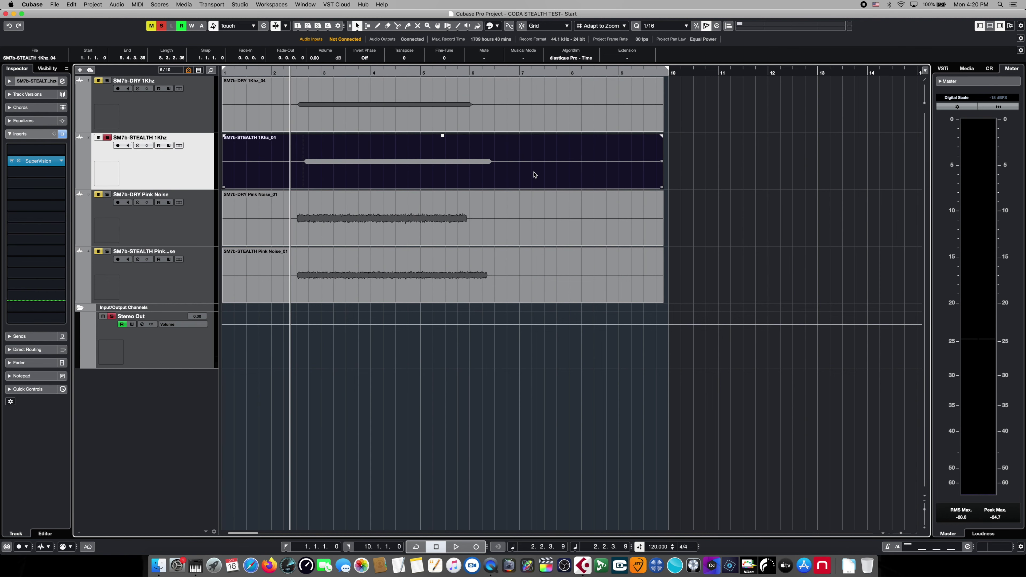
Normalize the SM7b-DRY 1Khz clip to a maximum peak level of -15 dB.
{"action": "left_click", "coordinate": [524, 113]}
{"action": "left_click", "coordinate": [112, 5]}
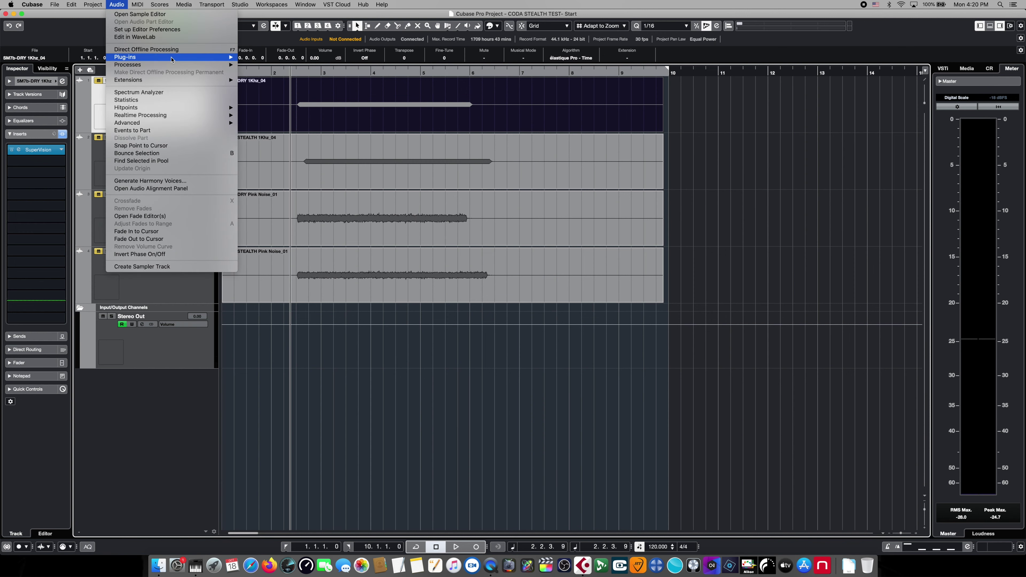
{"action": "mouse_move", "coordinate": [174, 64]}
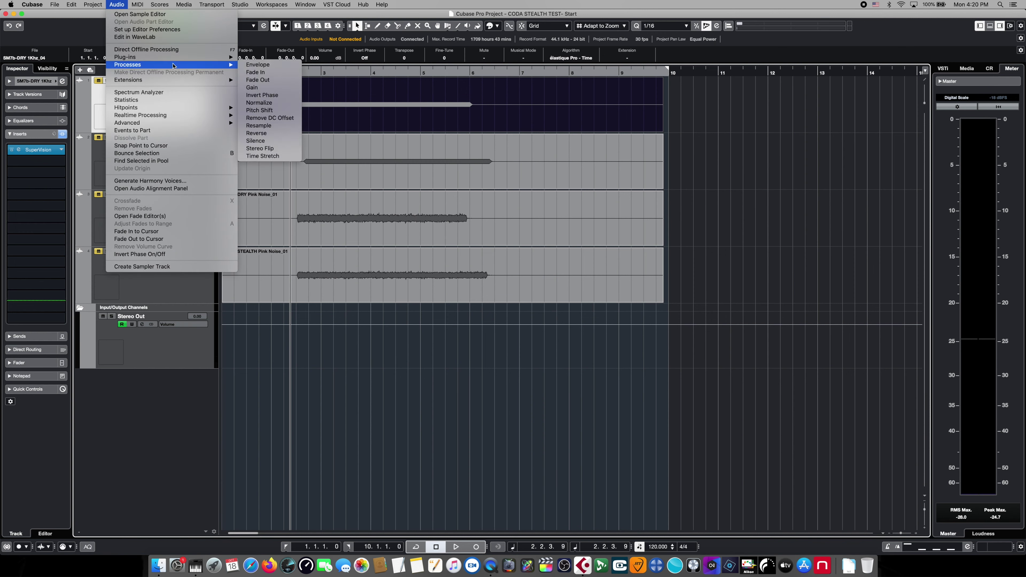
{"action": "left_click", "coordinate": [254, 103]}
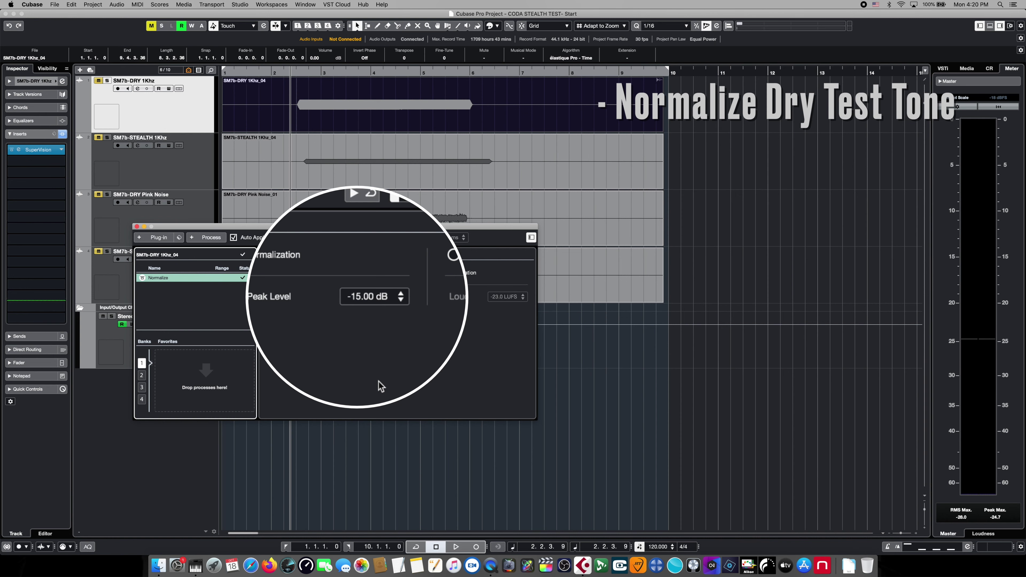
{"action": "left_click", "coordinate": [137, 226]}
Normalize the SM7b-STEALTH 1Khz clip to a maximum peak level of -15 dB.
{"action": "left_click", "coordinate": [297, 167]}
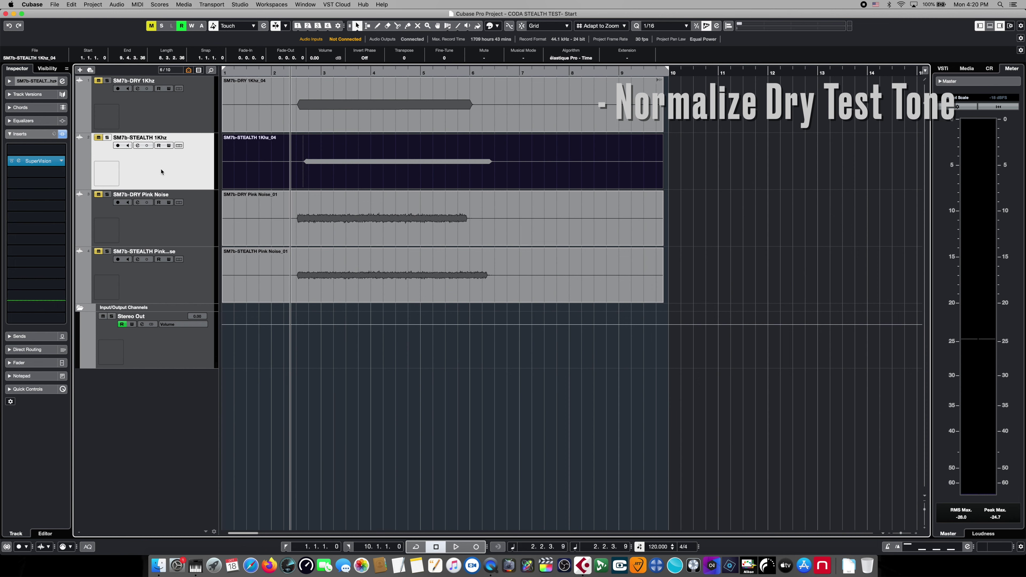
{"action": "left_click", "coordinate": [117, 4]}
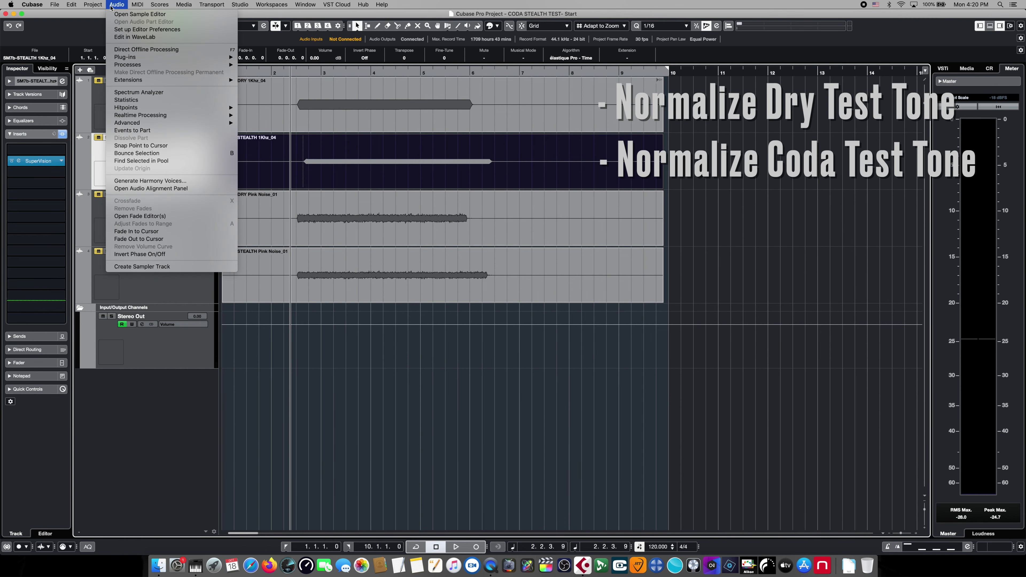
{"action": "mouse_move", "coordinate": [163, 66]}
{"action": "left_click", "coordinate": [259, 103]}
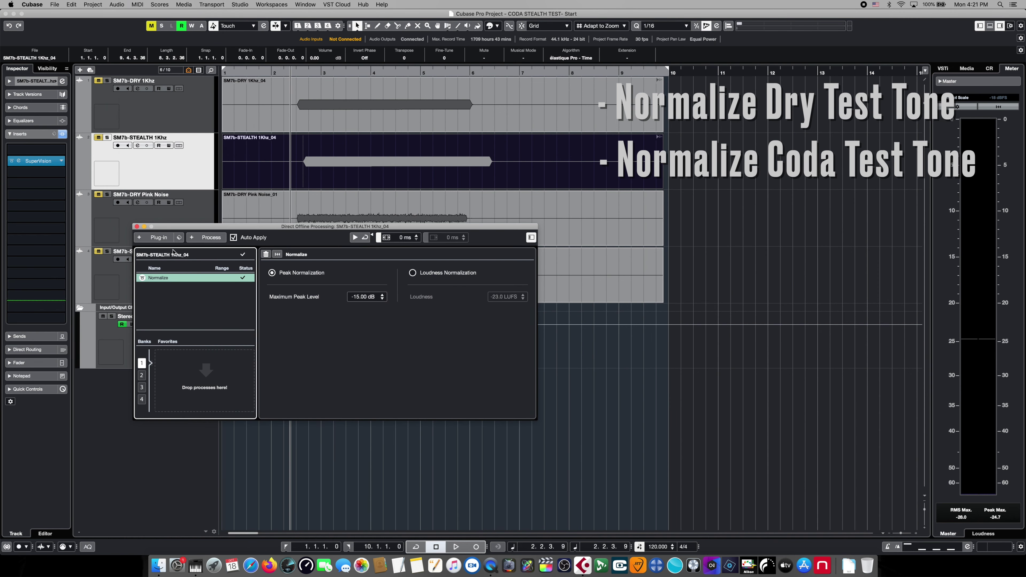
{"action": "left_click", "coordinate": [137, 226]}
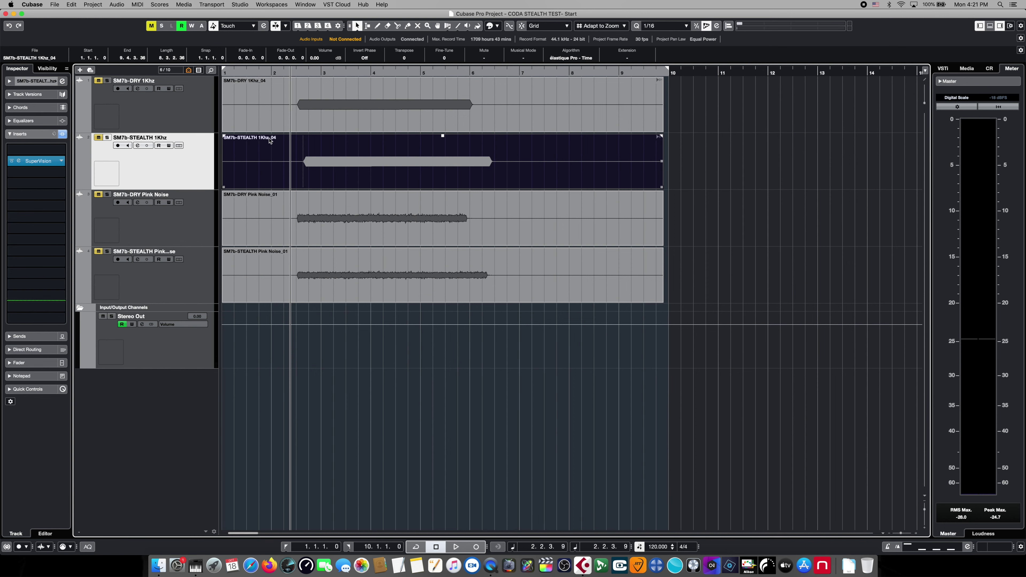
Open the SuperVision level meters of the dry and Stealth 1 kHz tracks and arrange them one above the other.
{"action": "left_click", "coordinate": [193, 119]}
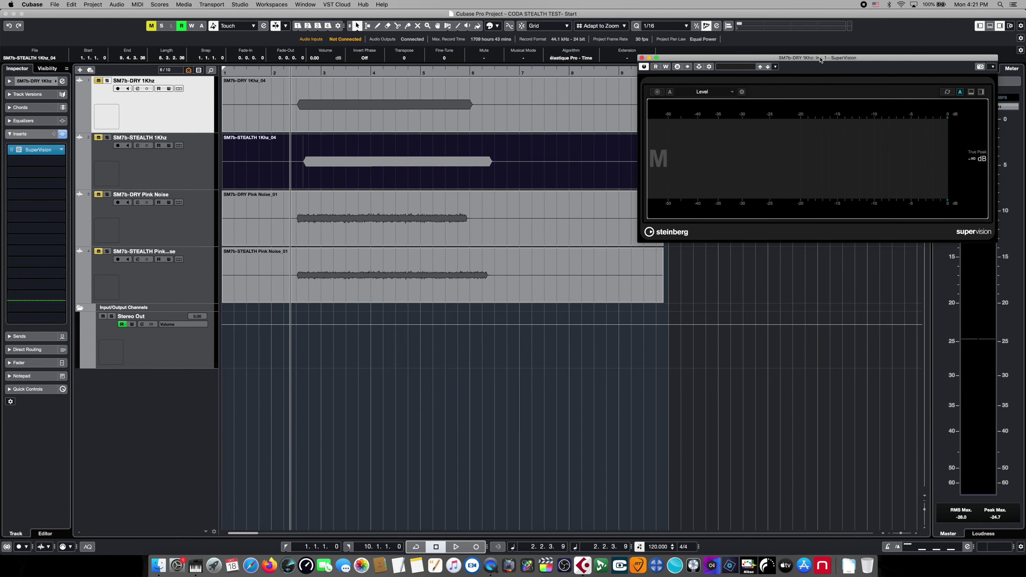
{"action": "left_click_drag", "start_coordinate": [820, 59], "coordinate": [814, 56]}
{"action": "left_click", "coordinate": [174, 177]}
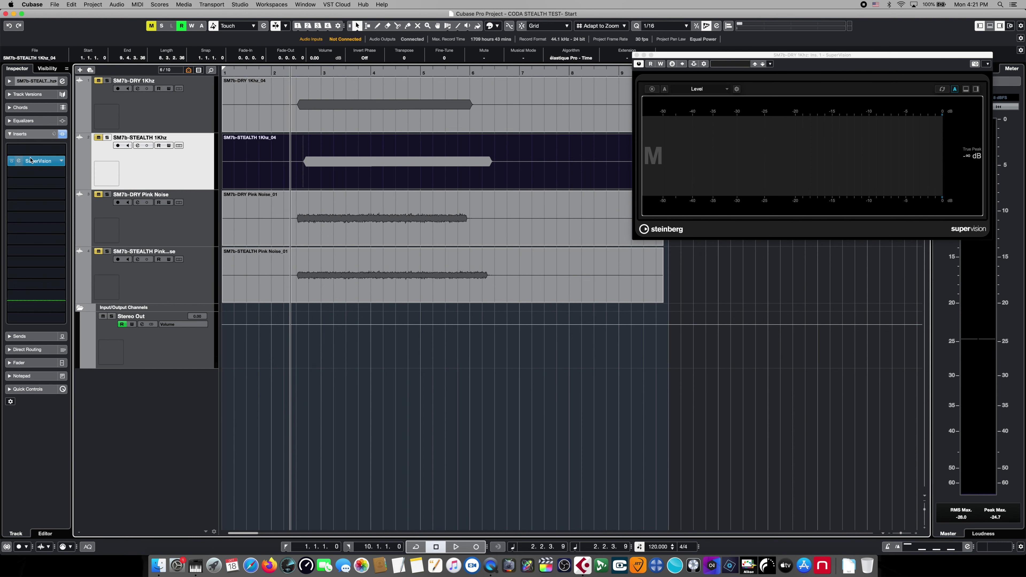
{"action": "left_click", "coordinate": [18, 162]}
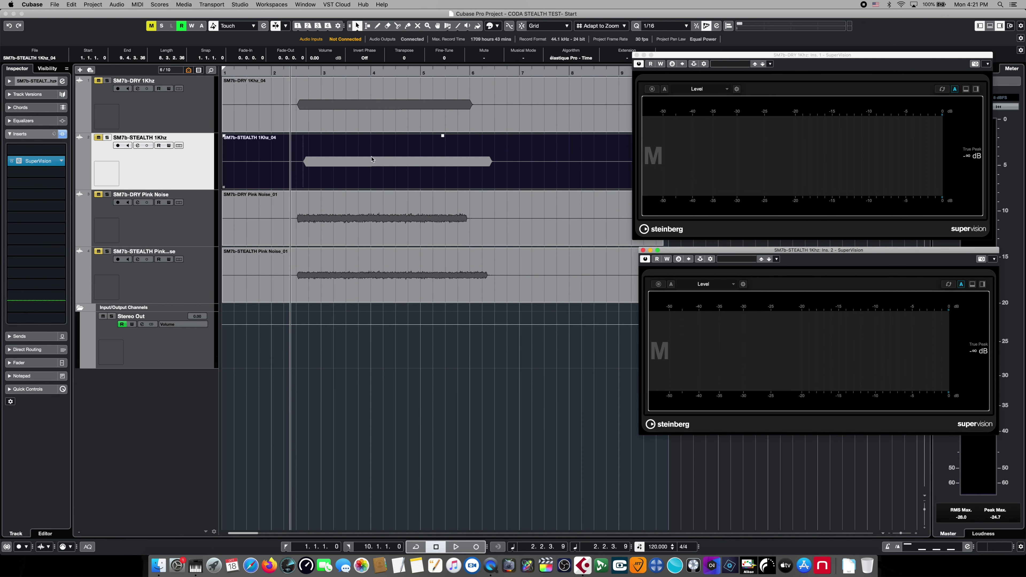
{"action": "left_click_drag", "start_coordinate": [778, 253], "coordinate": [773, 251]}
Play the normalized test tones, with the dry track soloed and unsoloed, to compare their true peaks on the SuperVision meters.
{"action": "left_click", "coordinate": [108, 81]}
{"action": "key", "text": "space"}
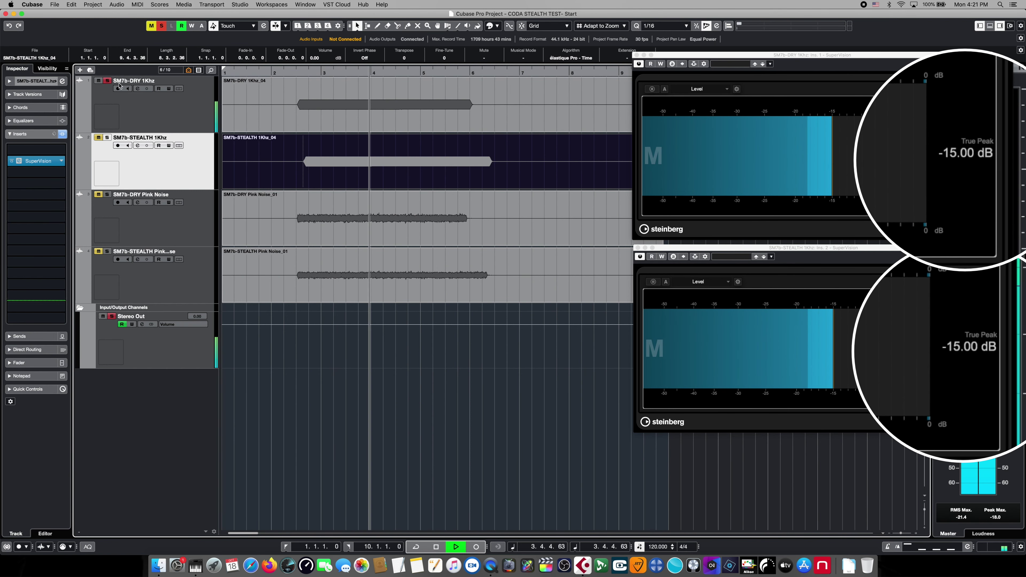
{"action": "left_click", "coordinate": [107, 81]}
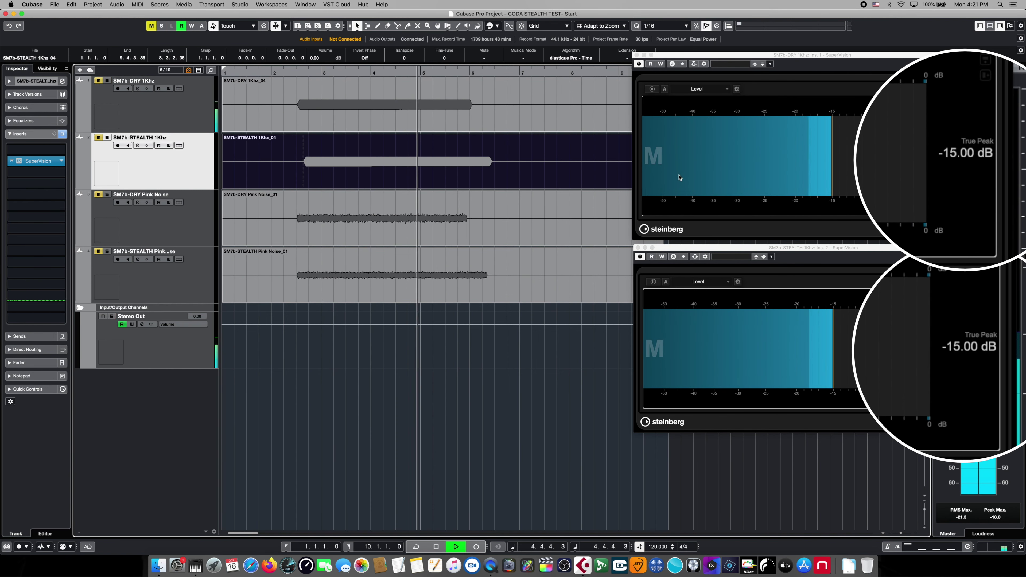
{"action": "key", "text": "space"}
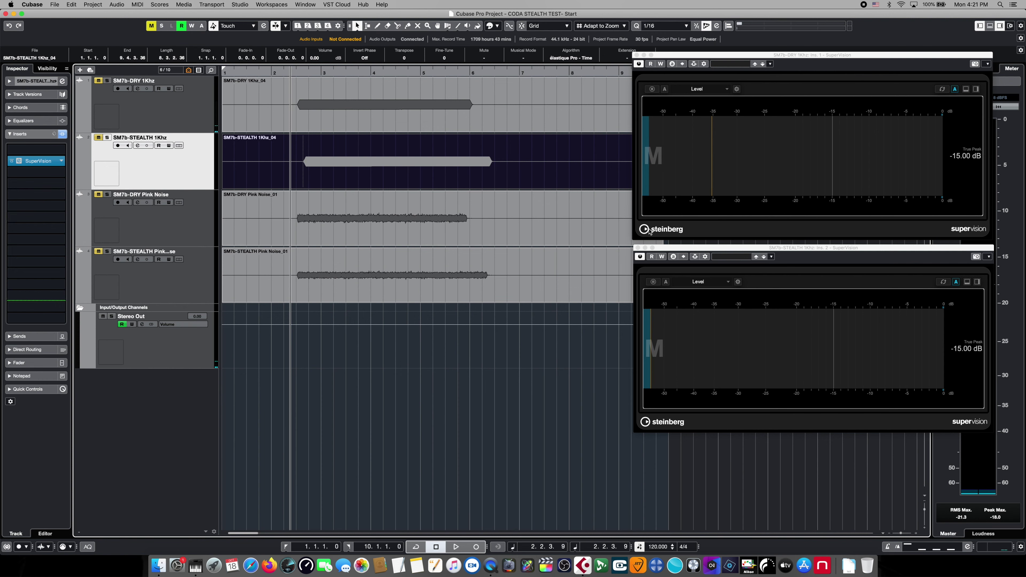
{"action": "left_click", "coordinate": [585, 118]}
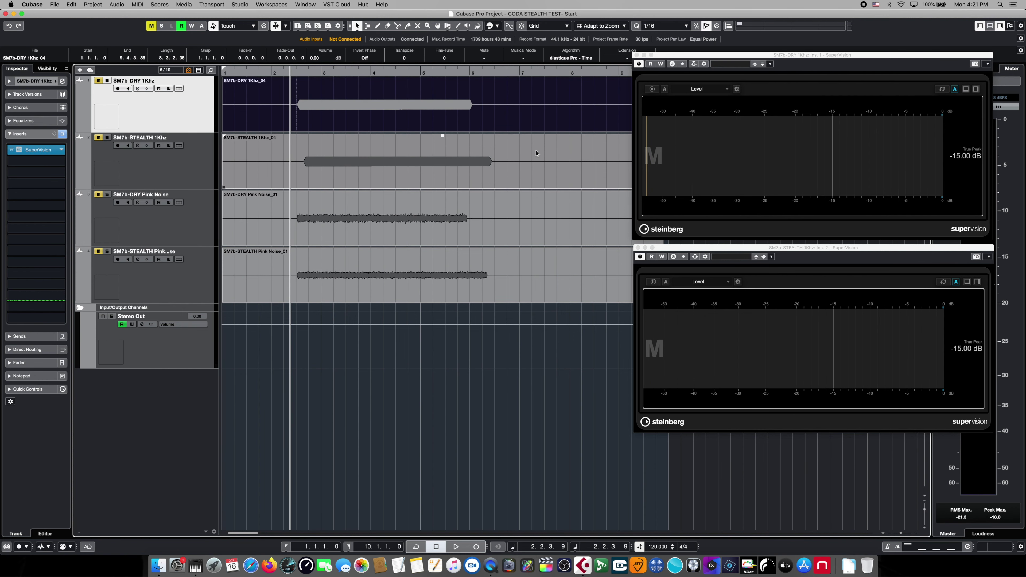
{"action": "left_click", "coordinate": [536, 153]}
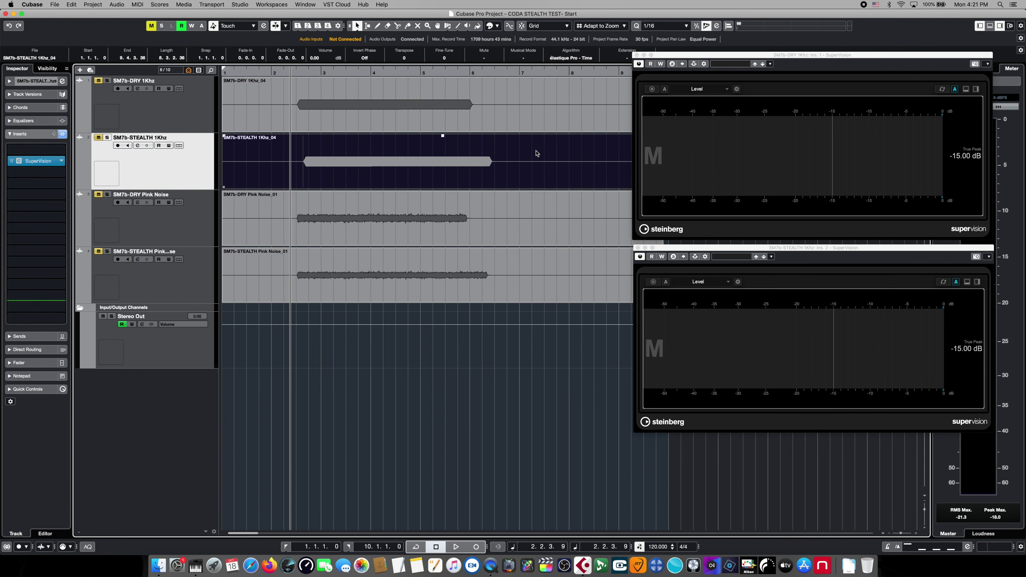
{"action": "left_click", "coordinate": [526, 122]}
{"action": "left_click", "coordinate": [523, 152]}
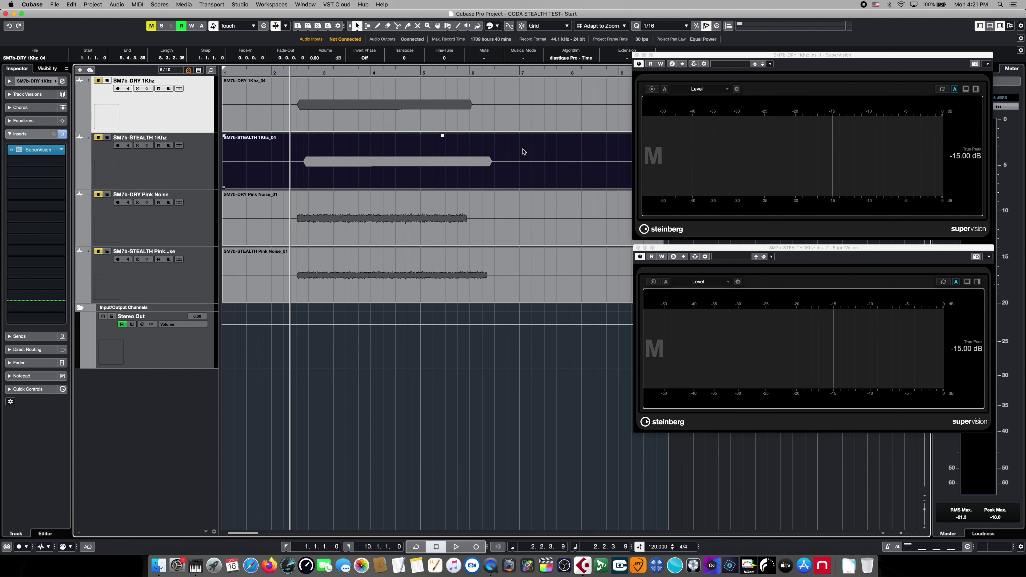
{"action": "left_click", "coordinate": [524, 118]}
{"action": "left_click", "coordinate": [523, 164]}
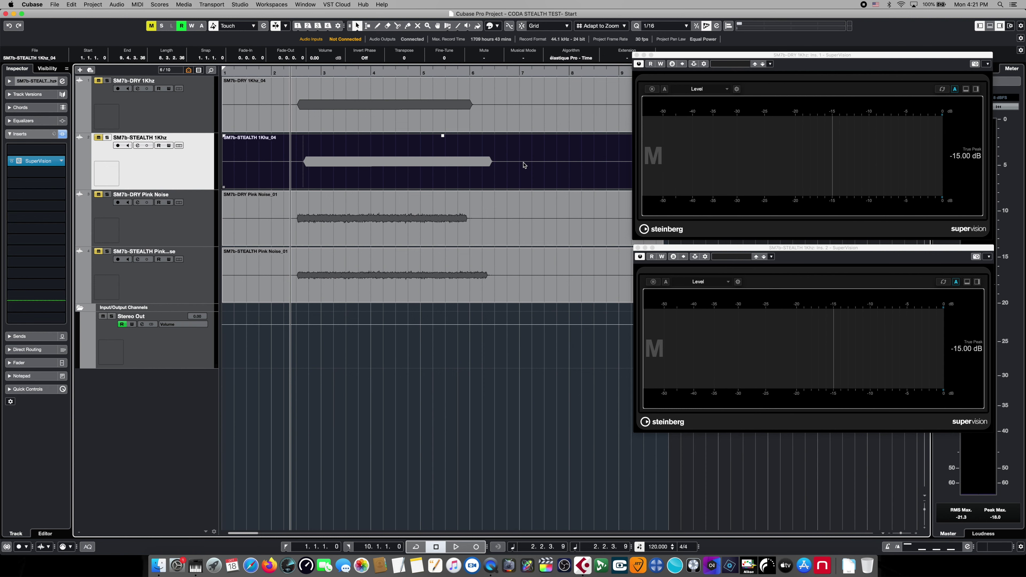
{"action": "left_click", "coordinate": [542, 116]}
{"action": "left_click", "coordinate": [544, 157]}
{"action": "left_click", "coordinate": [533, 114]}
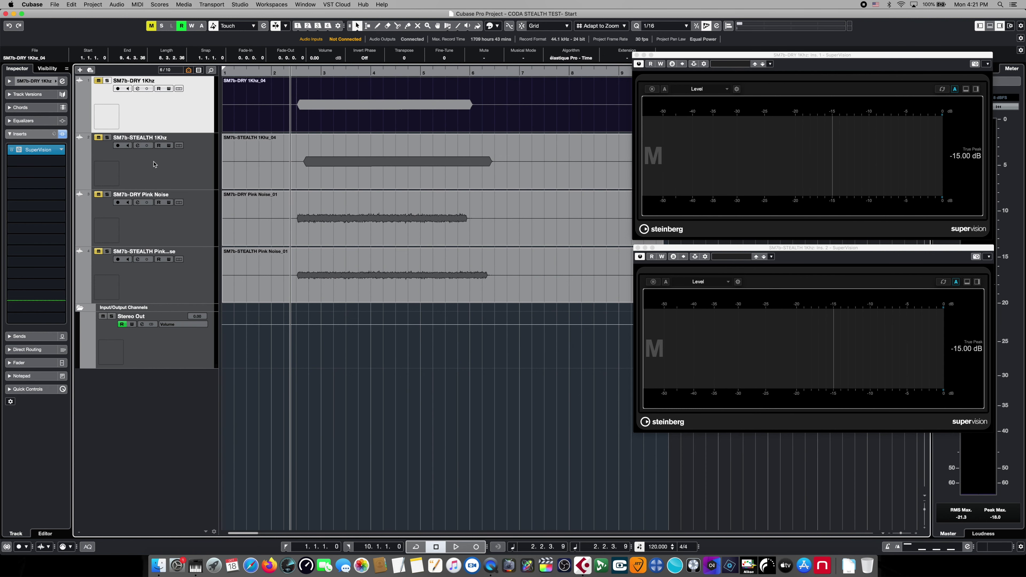
Play the silent section after both 1 kHz test tones, starting around bar 7, to compare the dry and Stealth noise floors on the SuperVision meters.
{"action": "left_click", "coordinate": [165, 168]}
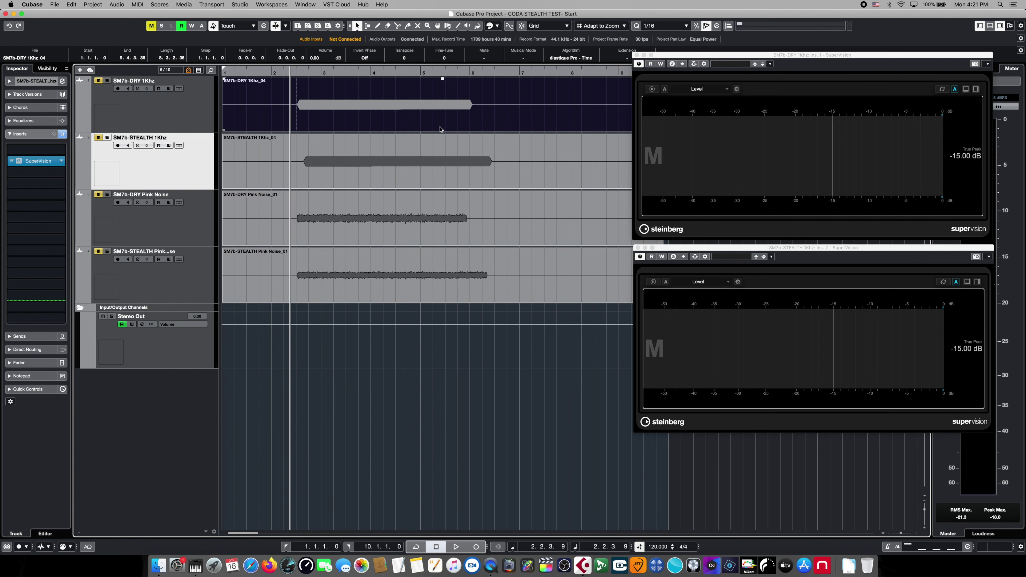
{"action": "left_click", "coordinate": [508, 71]}
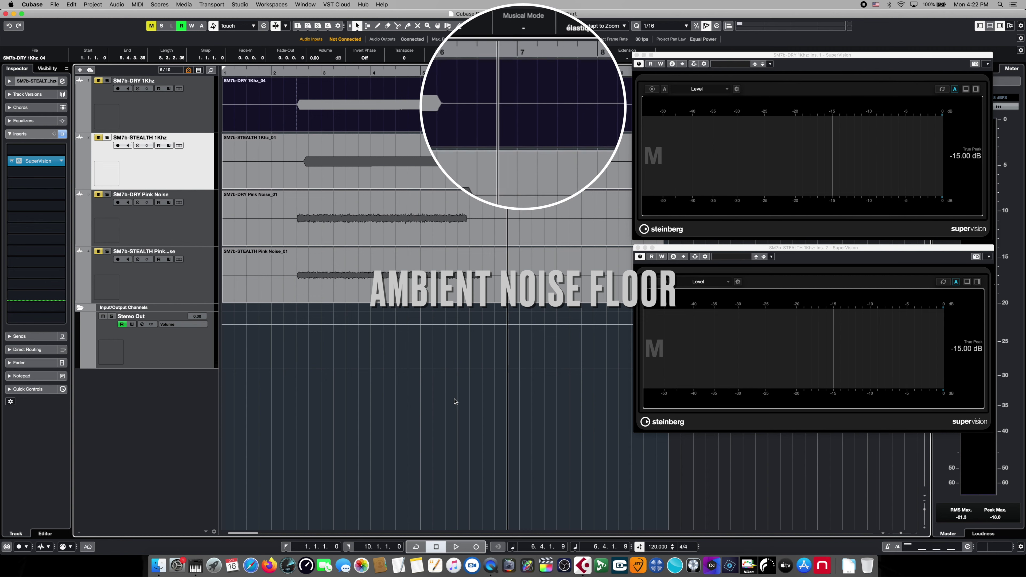
{"action": "left_click_drag", "start_coordinate": [242, 536], "coordinate": [248, 536]}
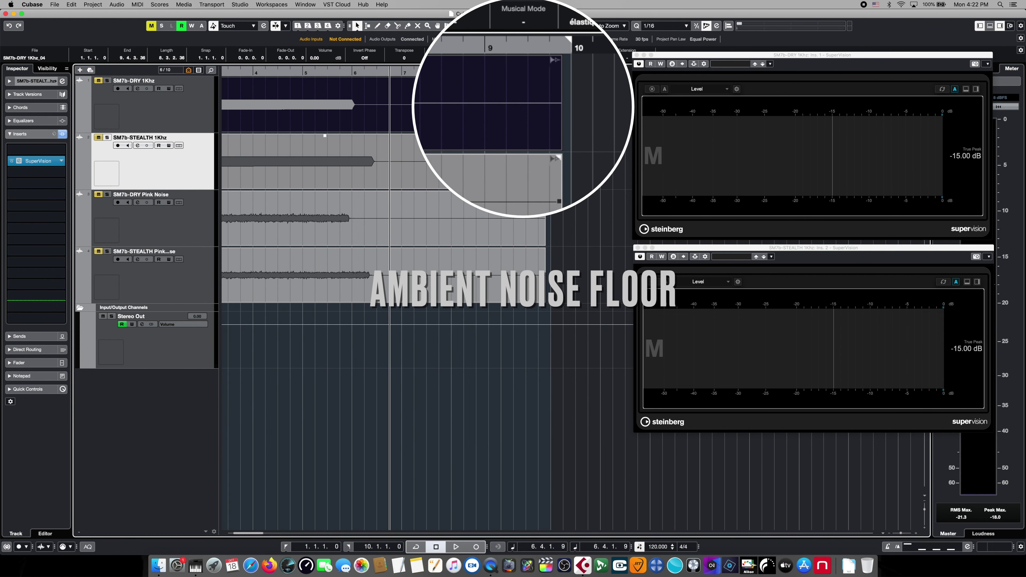
{"action": "left_click", "coordinate": [436, 146]}
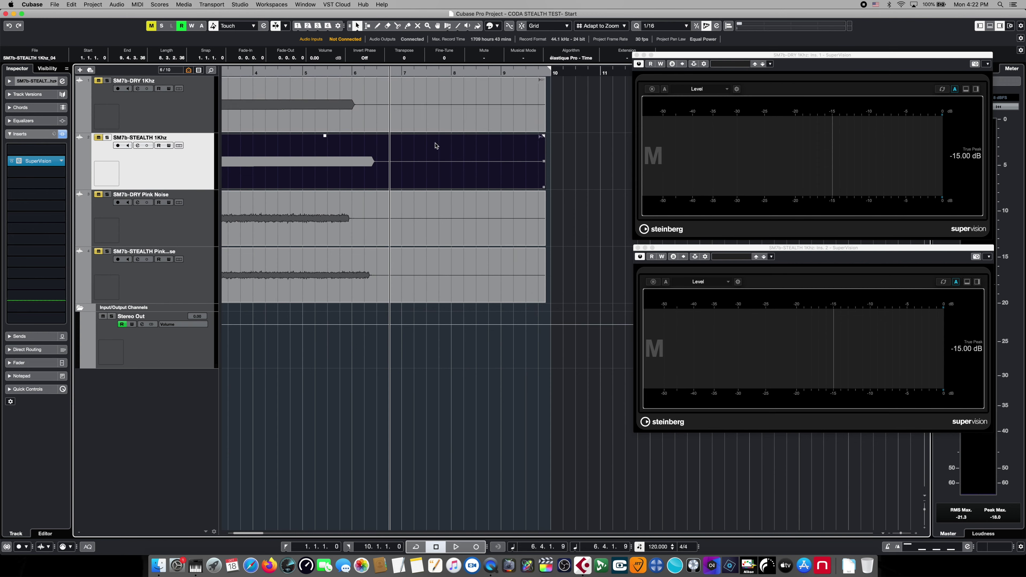
{"action": "left_click", "coordinate": [433, 118]}
{"action": "left_click", "coordinate": [432, 158]}
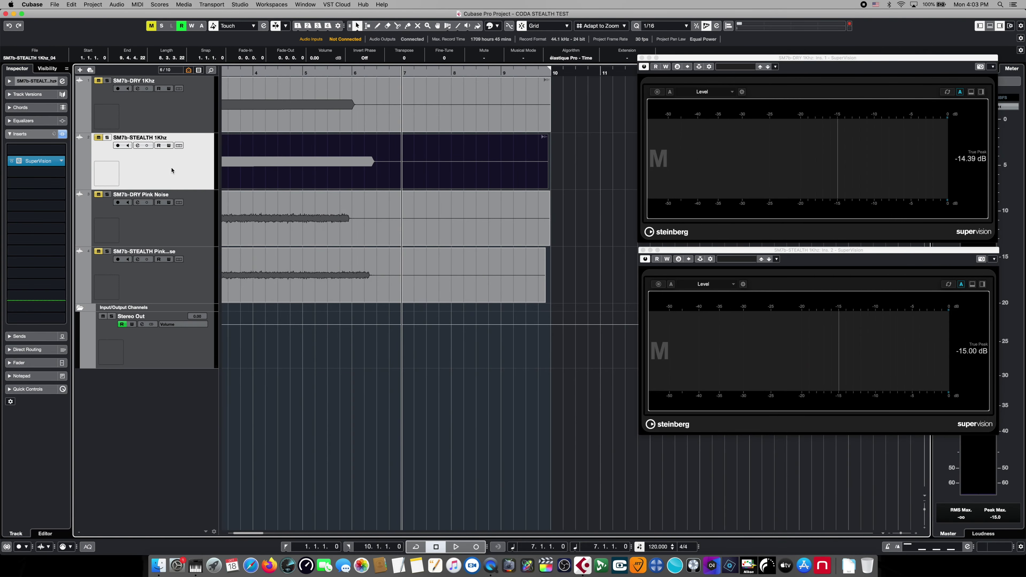
{"action": "key", "text": "space"}
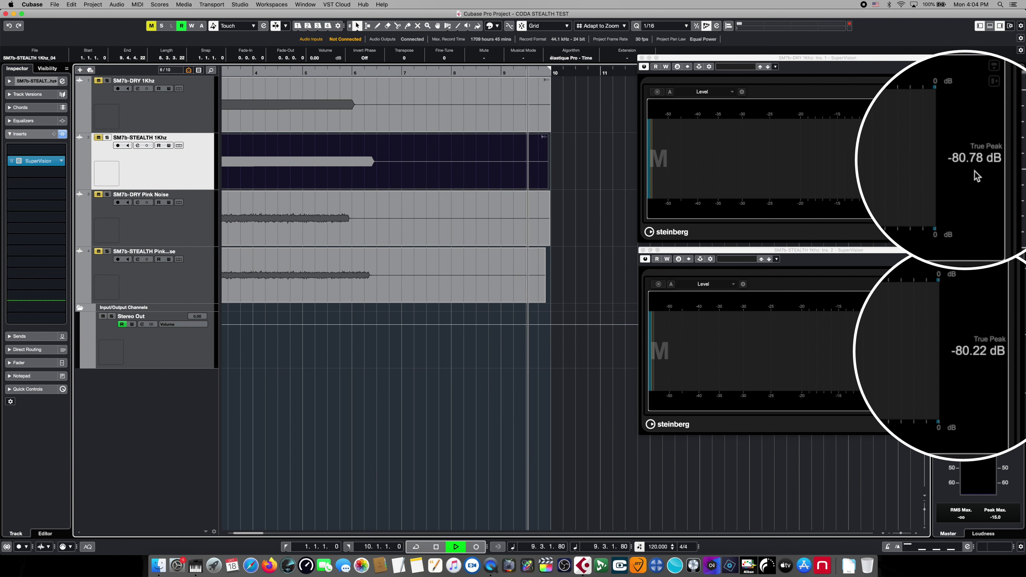
{"action": "key", "text": "space"}
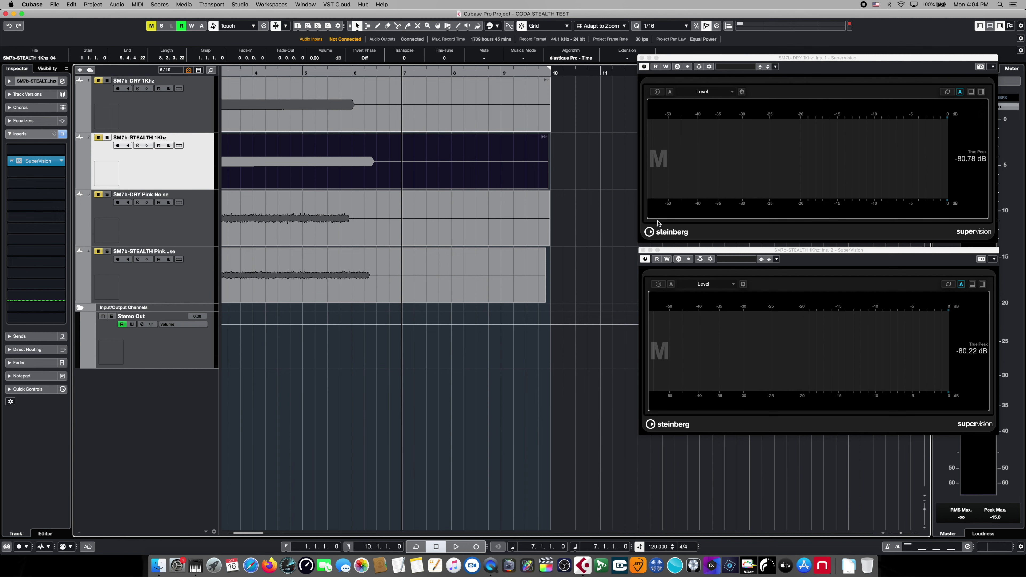
{"action": "left_click", "coordinate": [956, 343]}
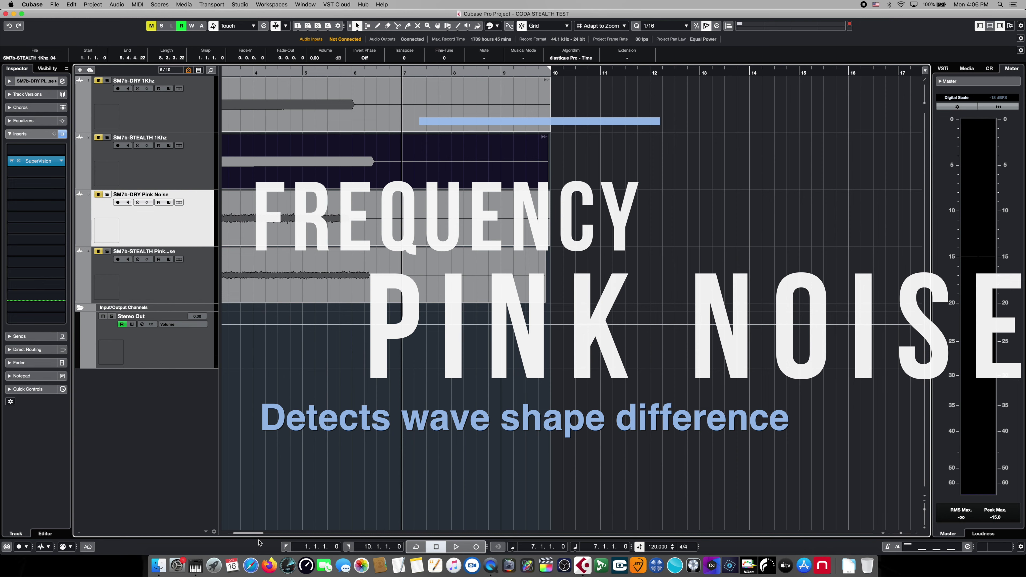
Normalize the SM7b-DRY Pink Noise clip to a maximum peak level of -15 dB.
{"action": "left_click_drag", "start_coordinate": [251, 536], "coordinate": [238, 536]}
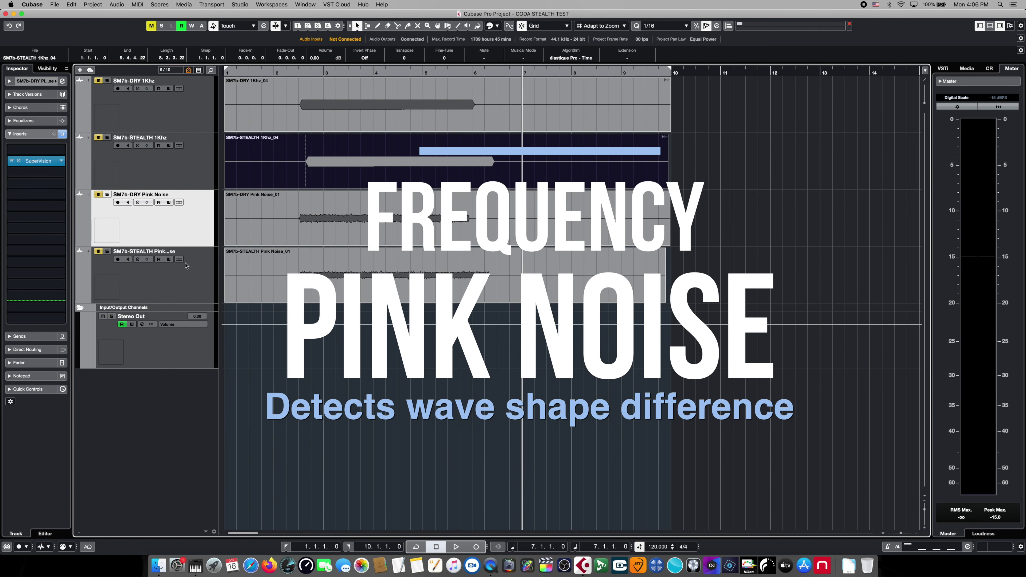
{"action": "left_click", "coordinate": [303, 235]}
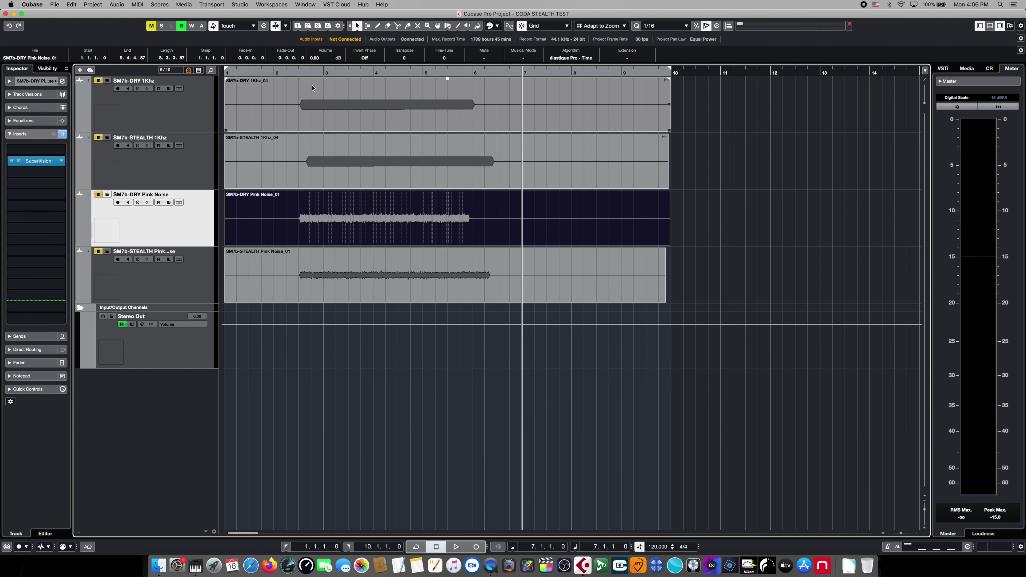
{"action": "left_click", "coordinate": [116, 6]}
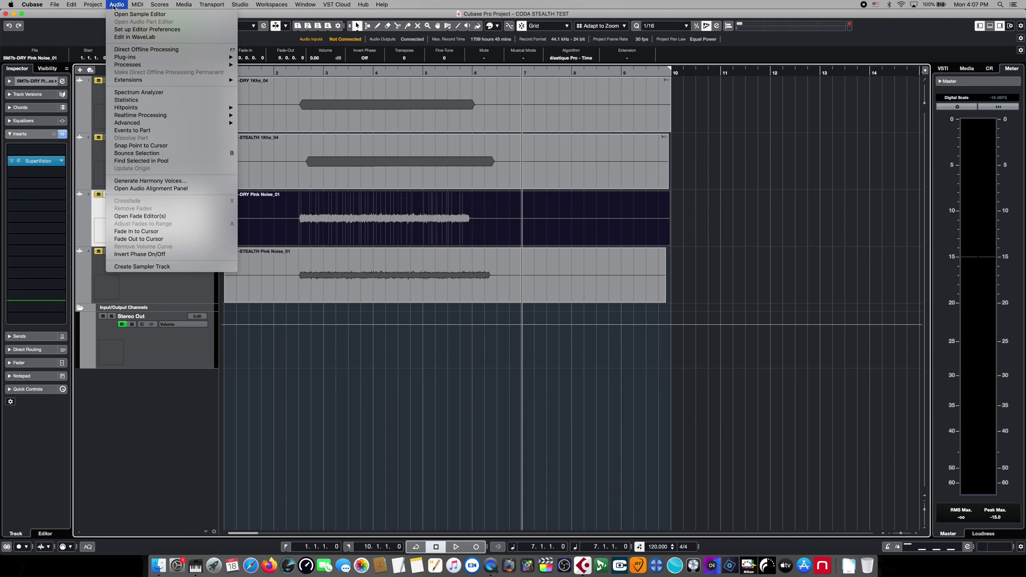
{"action": "mouse_move", "coordinate": [190, 64]}
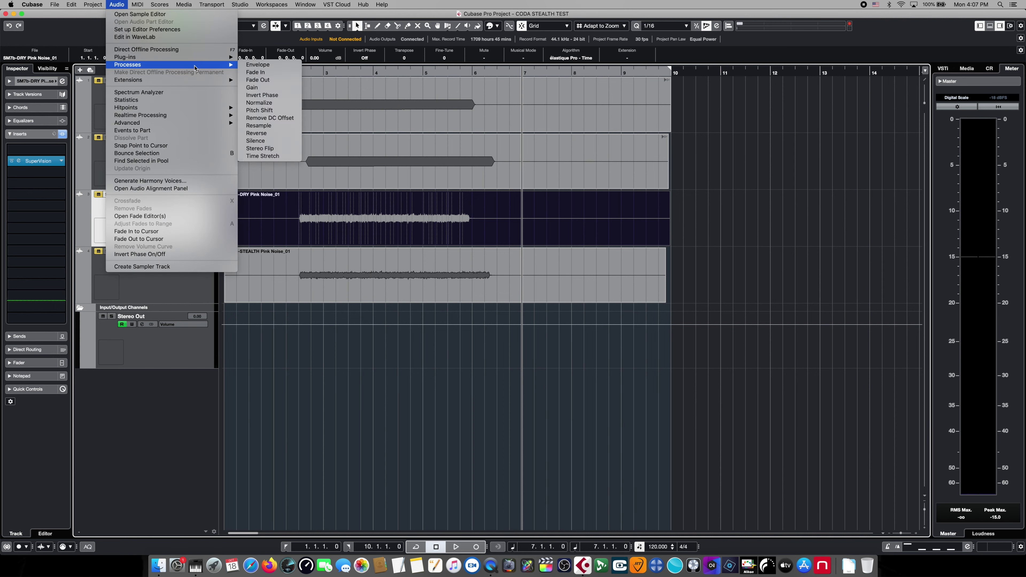
{"action": "left_click", "coordinate": [263, 103]}
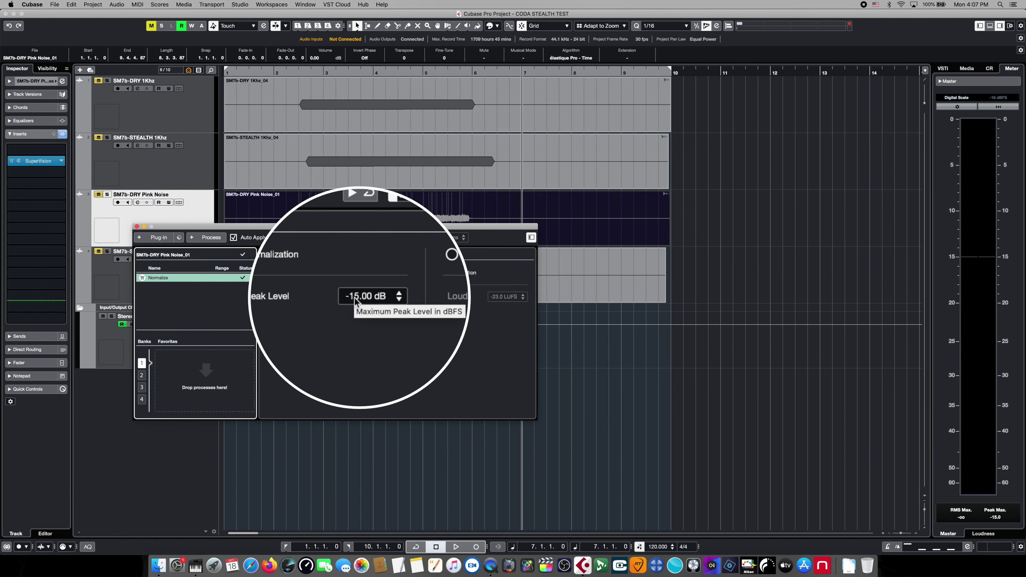
{"action": "left_click", "coordinate": [137, 227]}
Normalize the SM7b-STEALTH Pink Noise clip to a maximum peak level of -15 dB.
{"action": "left_click", "coordinate": [181, 268]}
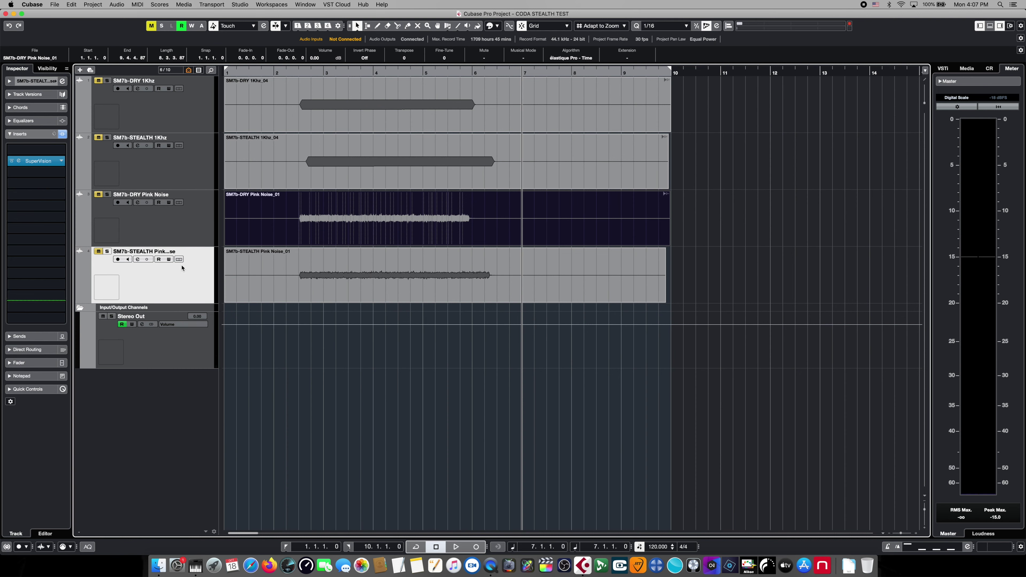
{"action": "left_click", "coordinate": [250, 274]}
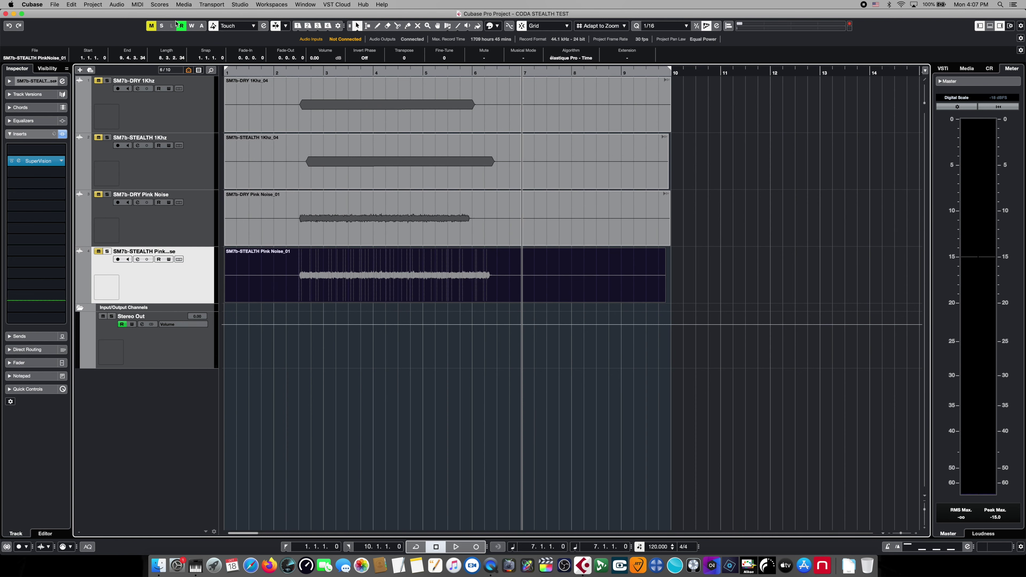
{"action": "left_click", "coordinate": [117, 5]}
{"action": "mouse_move", "coordinate": [170, 97]}
{"action": "left_click", "coordinate": [267, 103]}
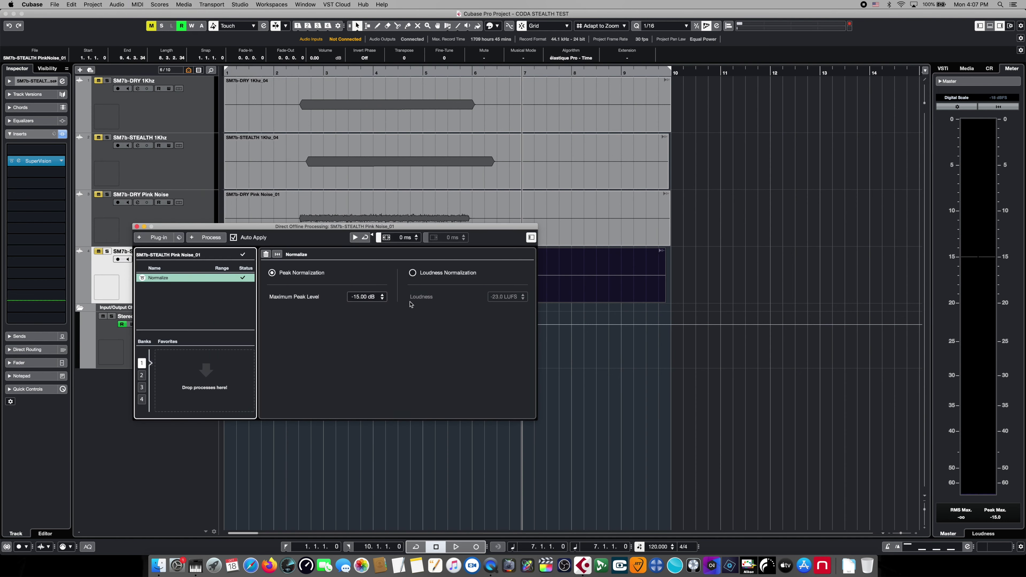
{"action": "left_click", "coordinate": [142, 230]}
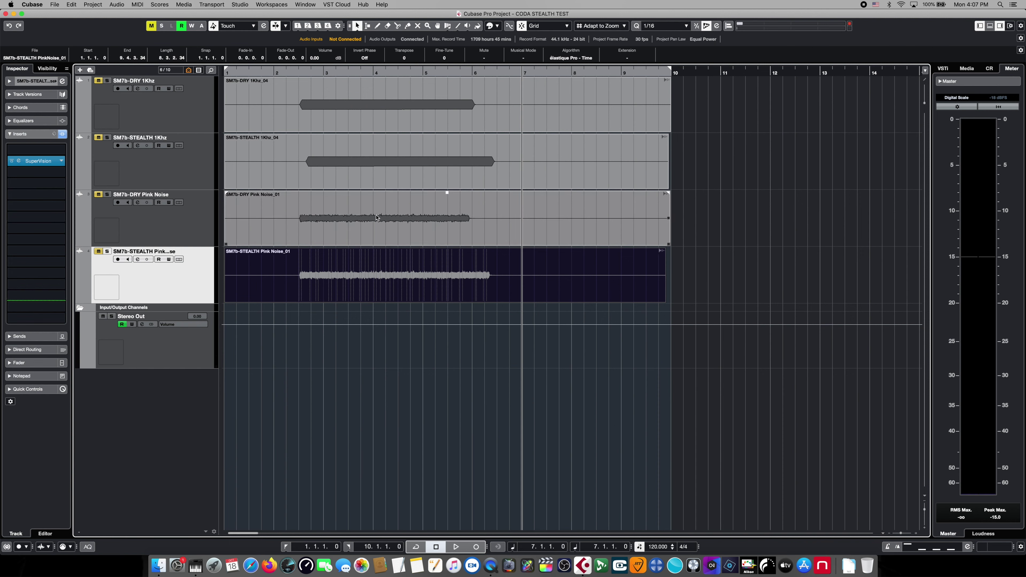
Play the unmuted SM7b-DRY Pink Noise track from just after the noise begins to check its output level, and mute it again.
{"action": "left_click", "coordinate": [315, 71]}
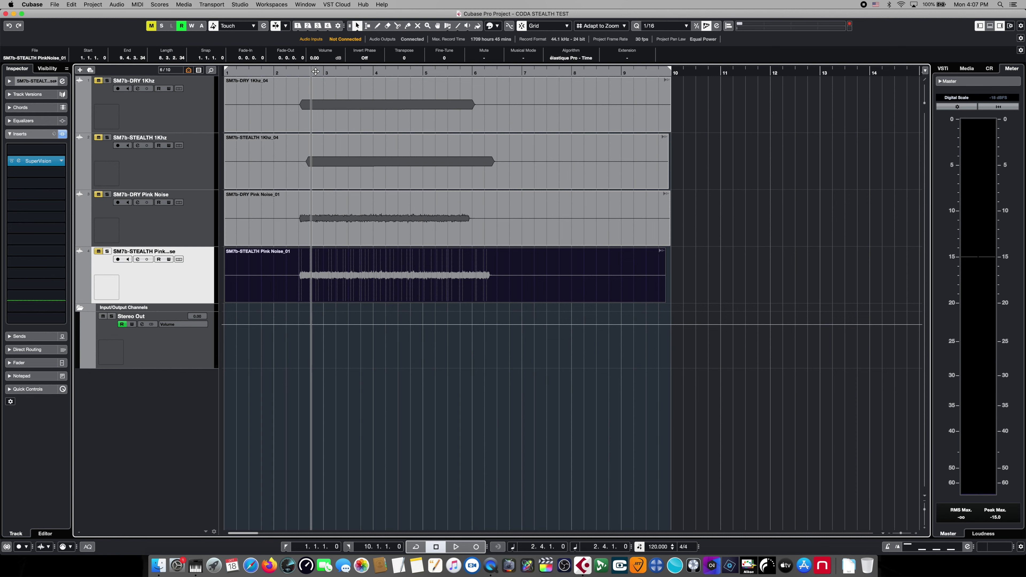
{"action": "key", "text": "Up"}
{"action": "key", "text": "m"}
{"action": "key", "text": "space"}
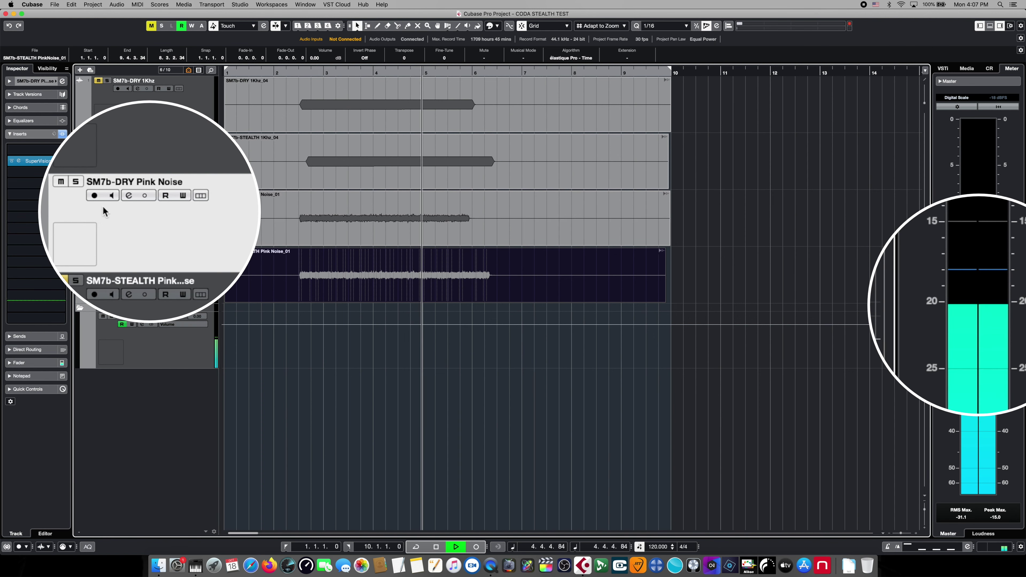
{"action": "left_click", "coordinate": [99, 195]}
{"action": "key", "text": "space"}
Unmute the SM7b-STEALTH Pink Noise track and play the same section to check its output level.
{"action": "left_click", "coordinate": [98, 252]}
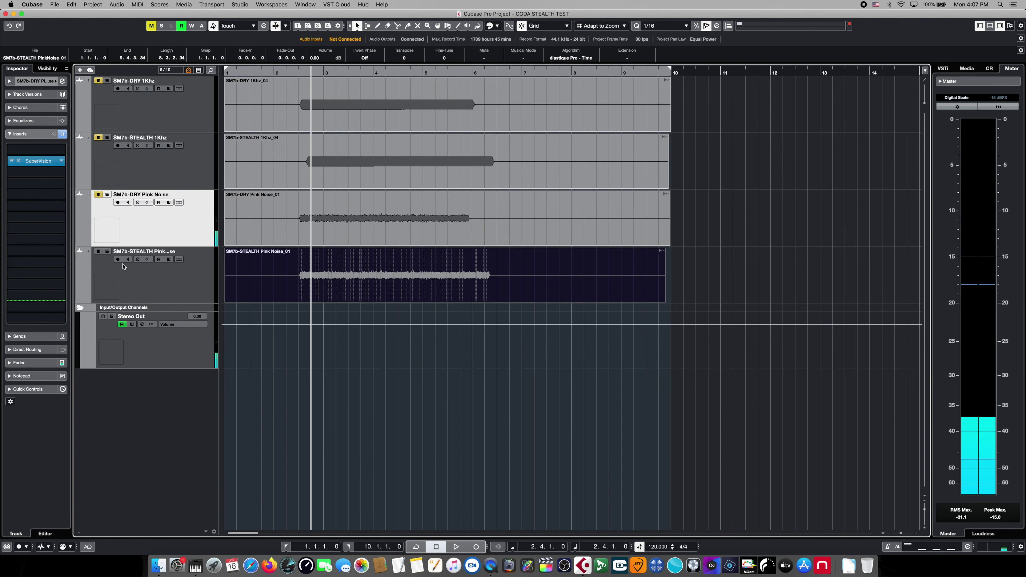
{"action": "key", "text": "space"}
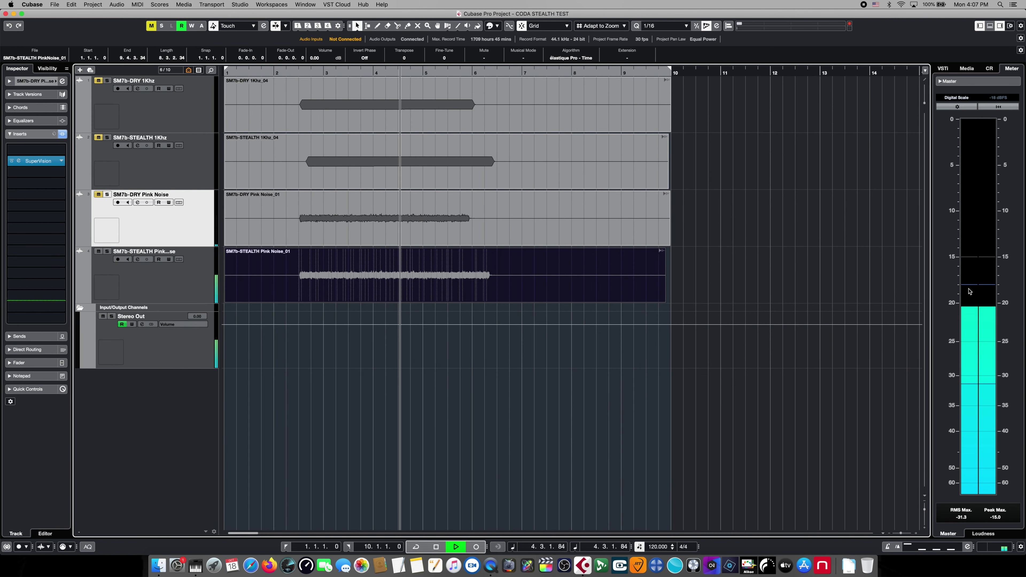
{"action": "key", "text": "space"}
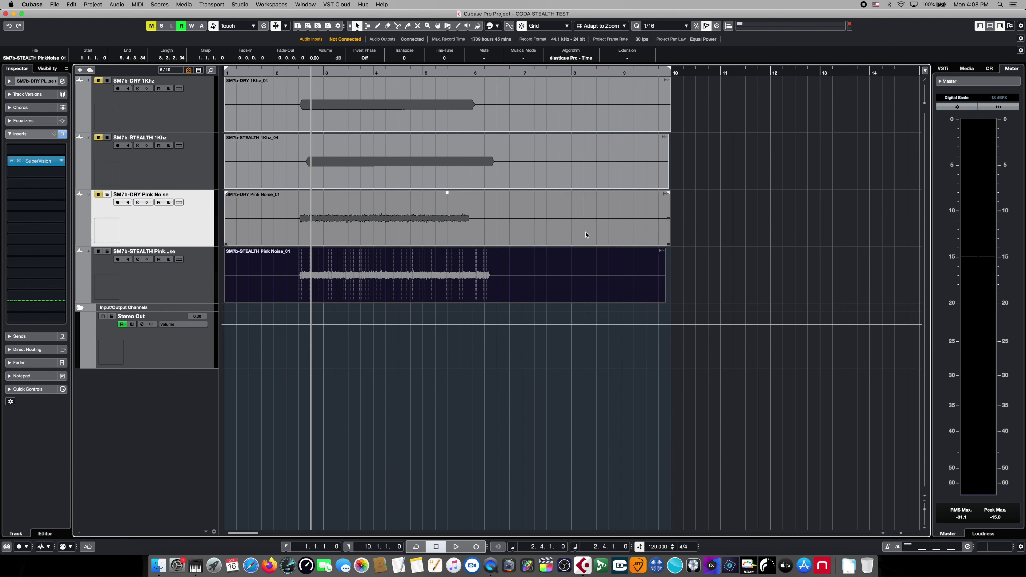
Open the SuperVision spectrum curves of the dry and Stealth pink noise tracks and arrange them one above the other.
{"action": "left_click", "coordinate": [496, 98]}
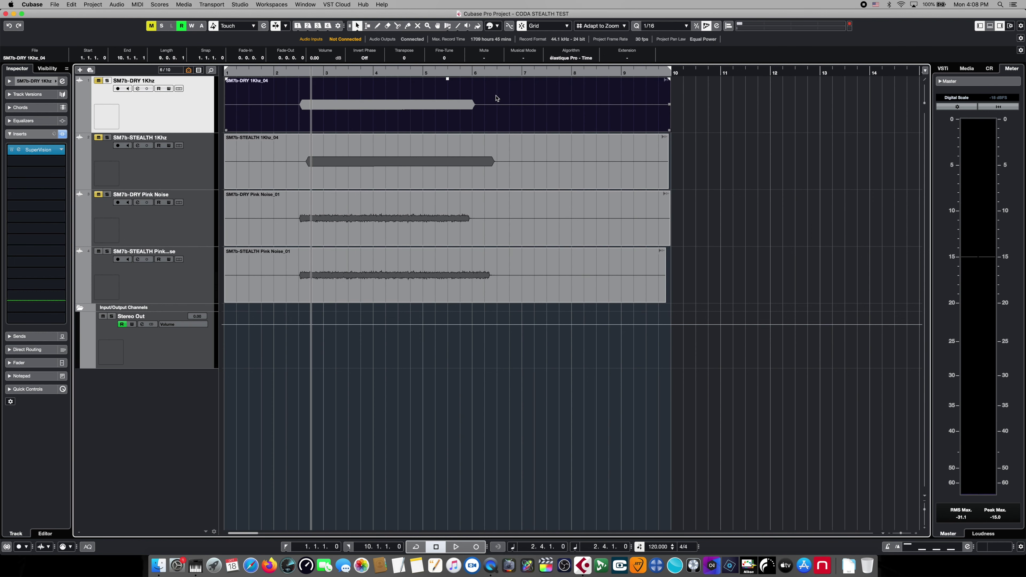
{"action": "left_click", "coordinate": [476, 206]}
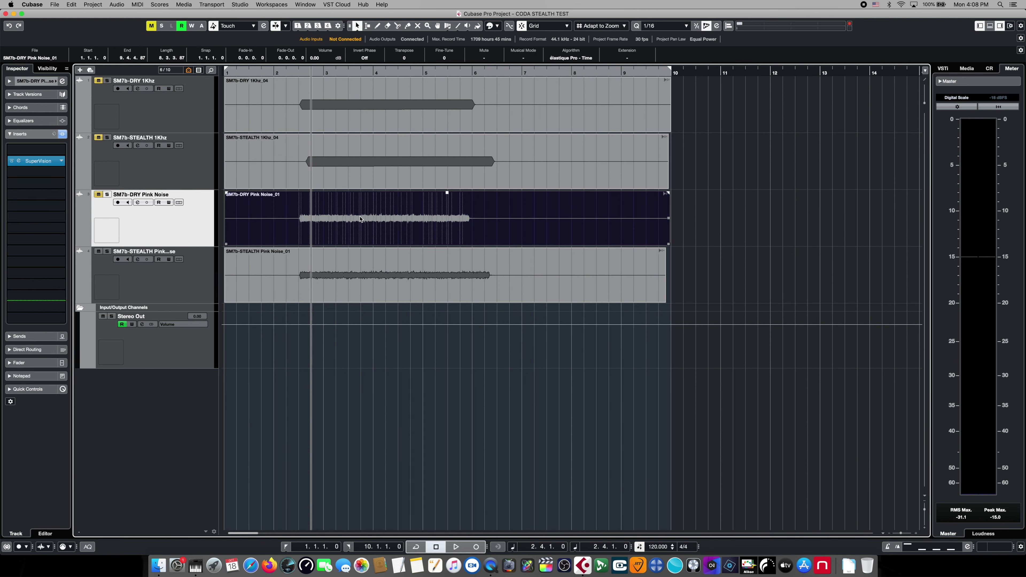
{"action": "left_click", "coordinate": [15, 161]}
{"action": "key", "text": "Down"}
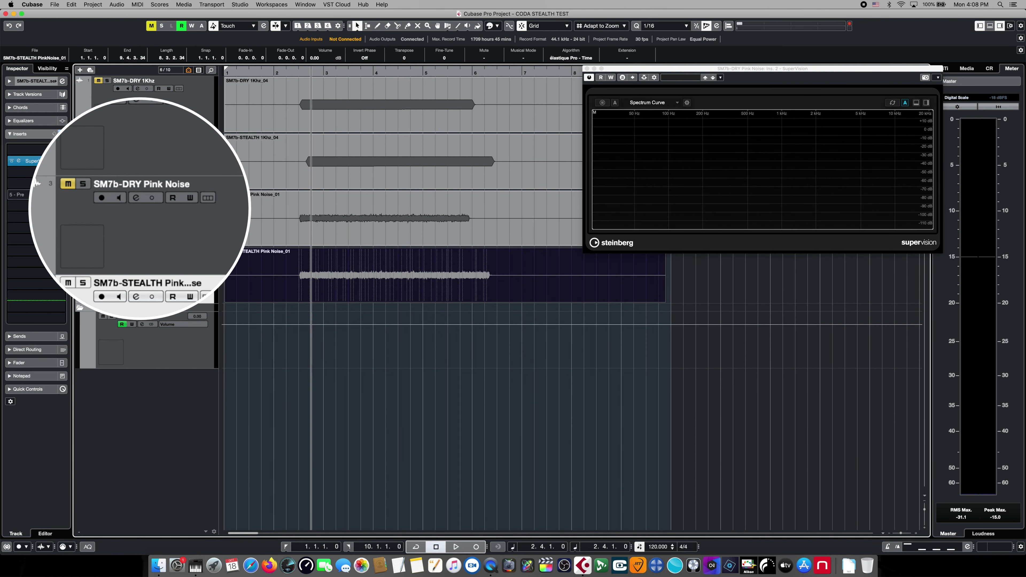
{"action": "left_click", "coordinate": [18, 161]}
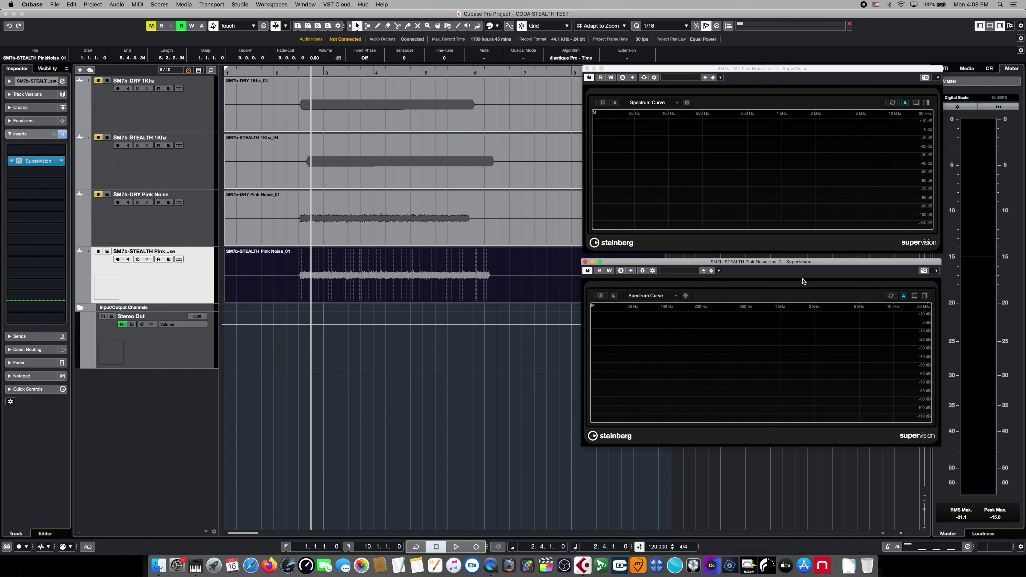
{"action": "left_click_drag", "start_coordinate": [791, 265], "coordinate": [793, 261]}
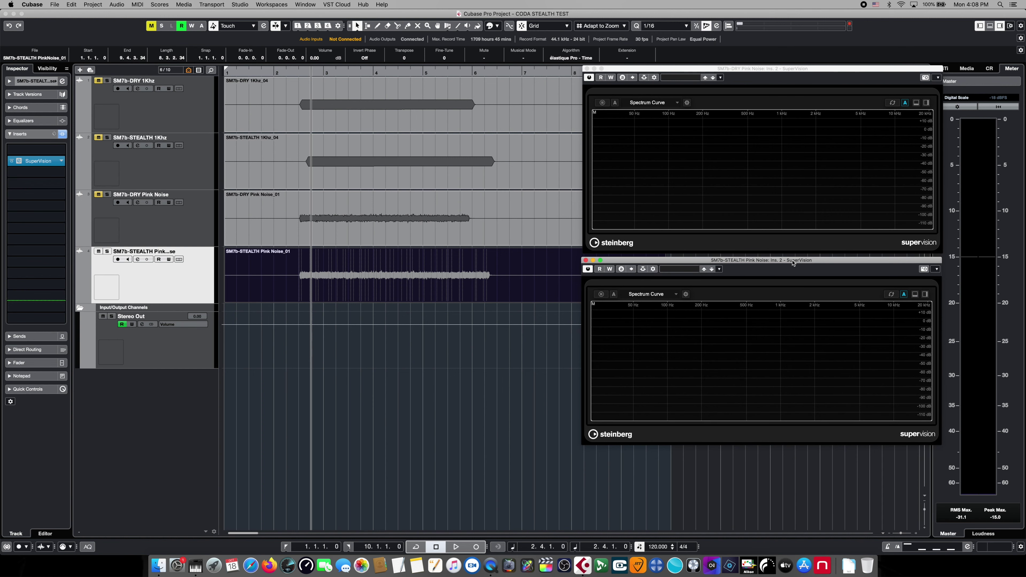
{"action": "left_click", "coordinate": [776, 69]}
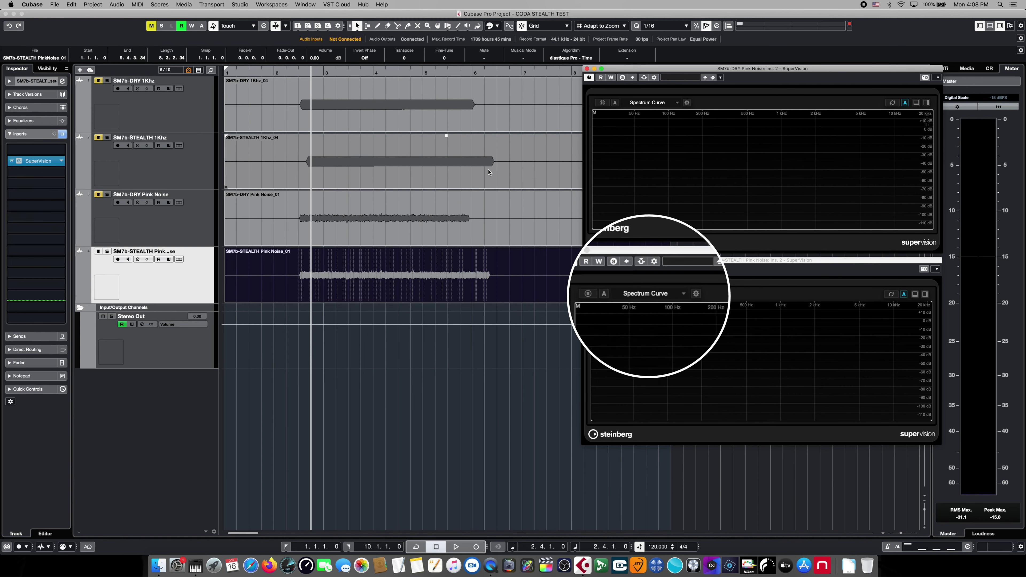
Play the pink noise from bar 2 with the Stealth track muted and the dry track unmuted, comparing both spectrum curves.
{"action": "left_click", "coordinate": [98, 252]}
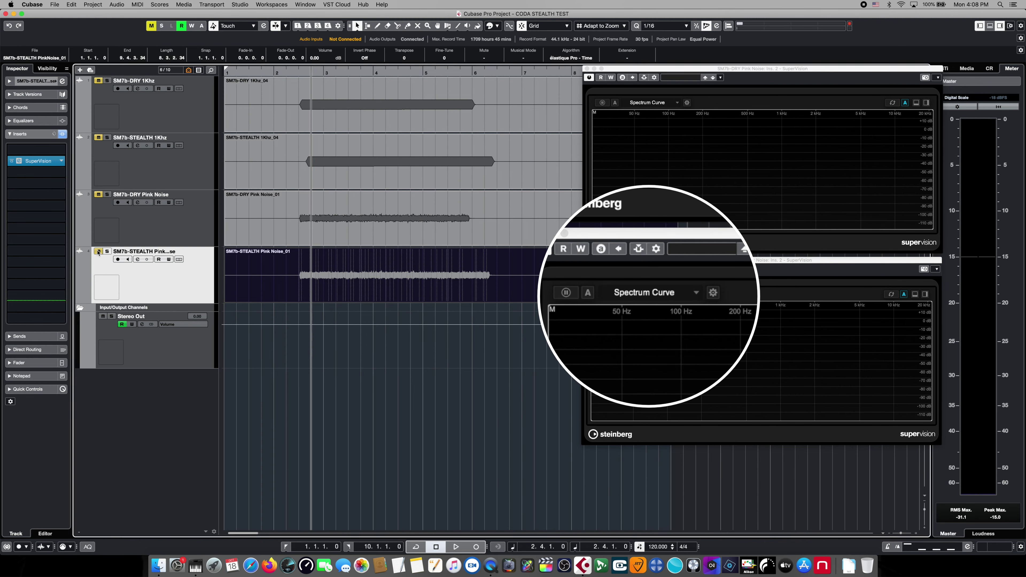
{"action": "left_click", "coordinate": [299, 72]}
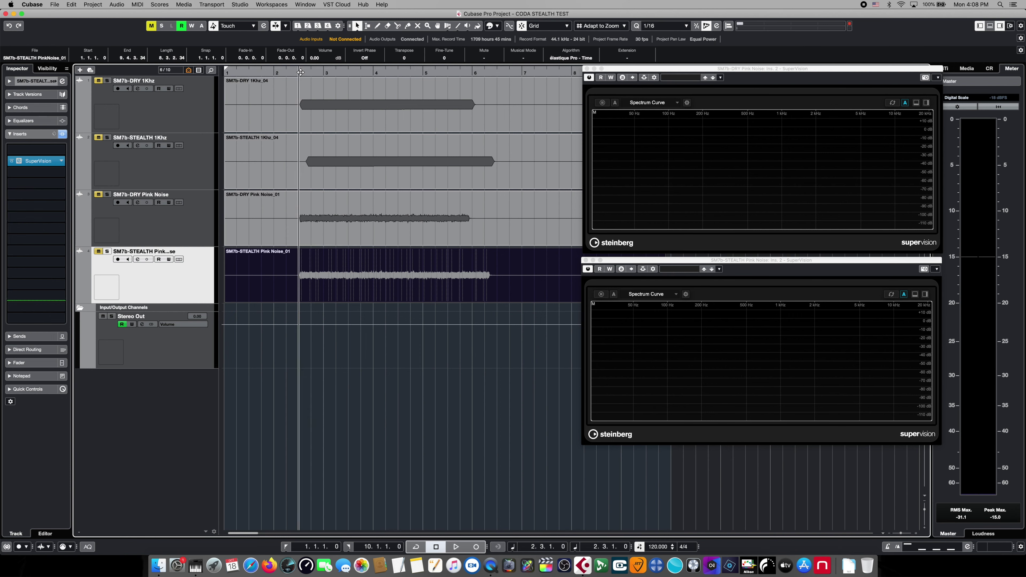
{"action": "left_click", "coordinate": [278, 72]}
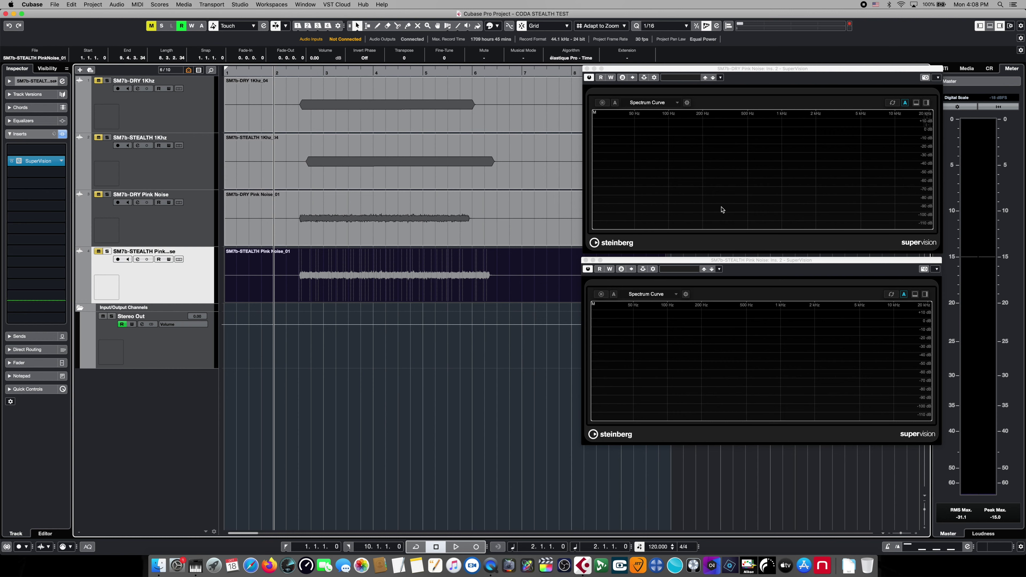
{"action": "key", "text": "space"}
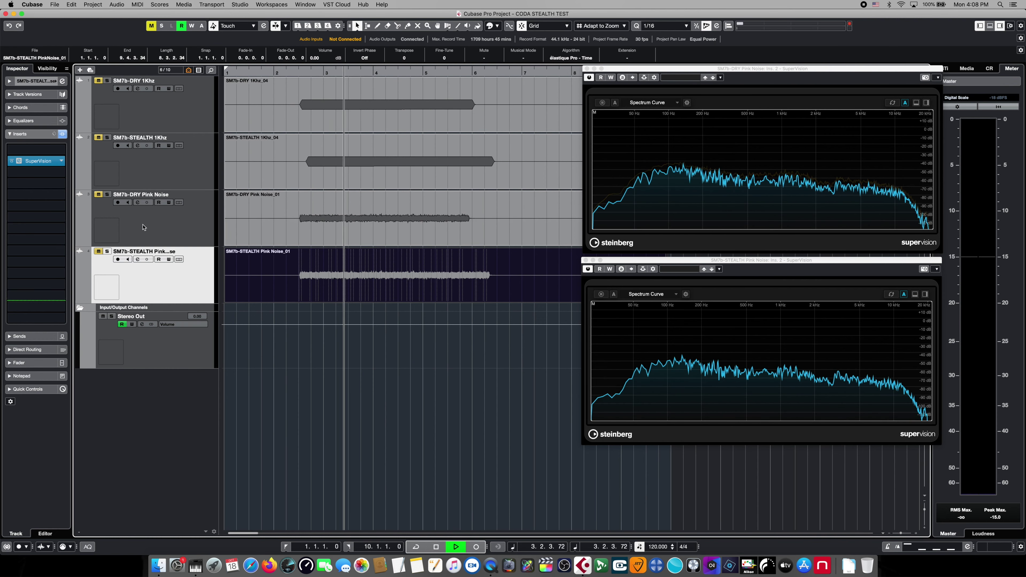
{"action": "left_click", "coordinate": [98, 195]}
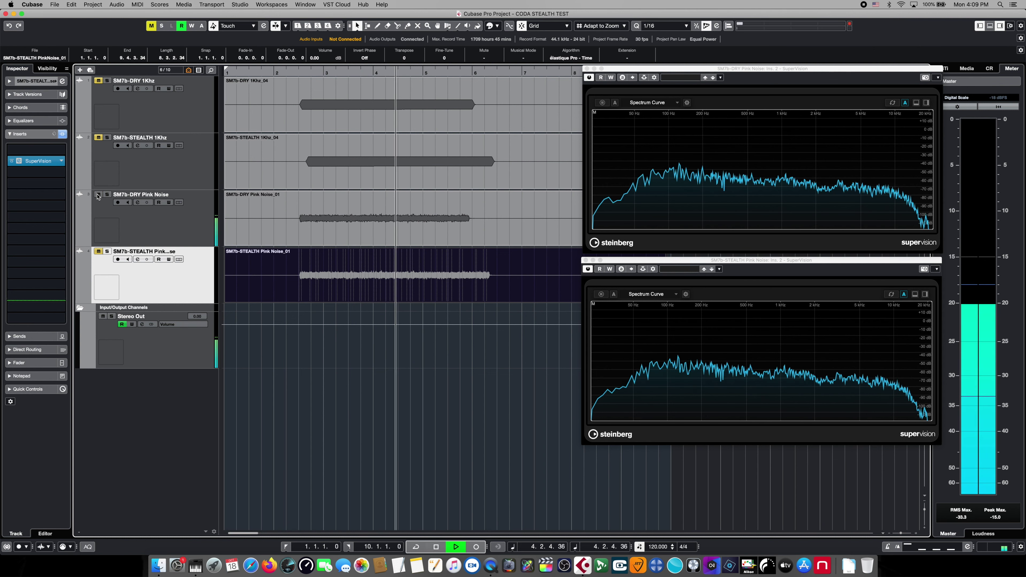
{"action": "key", "text": "space"}
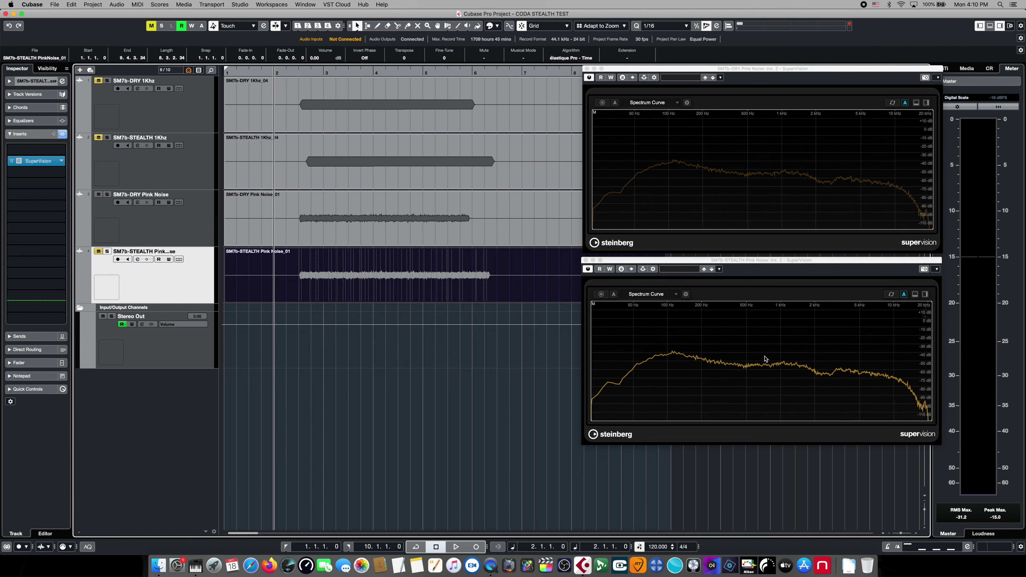
{"action": "mouse_move", "coordinate": [745, 181]}
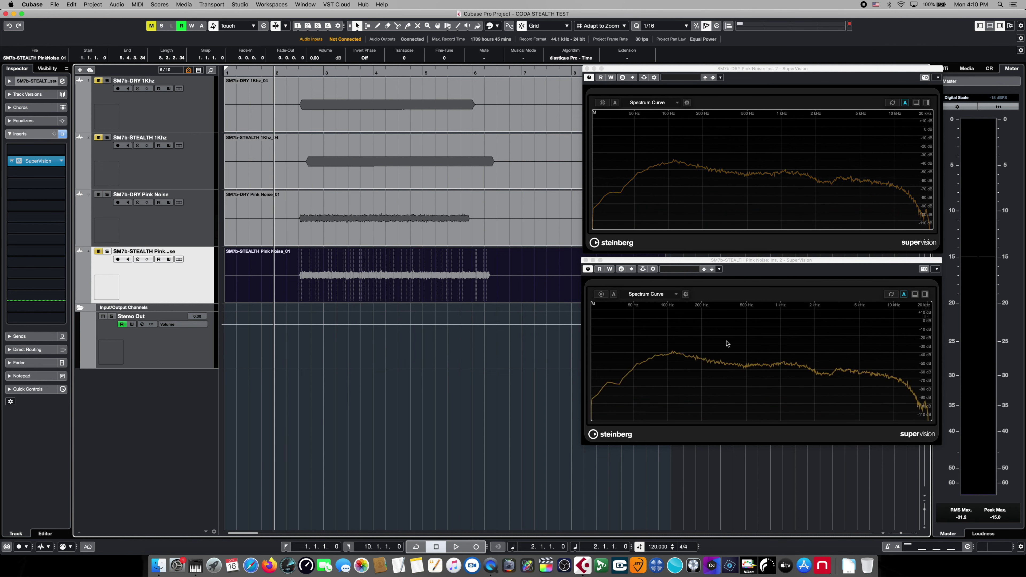
Clear the peak curves in both SuperVision meters and set each to hold its current values when playback stops.
{"action": "mouse_move", "coordinate": [727, 348]}
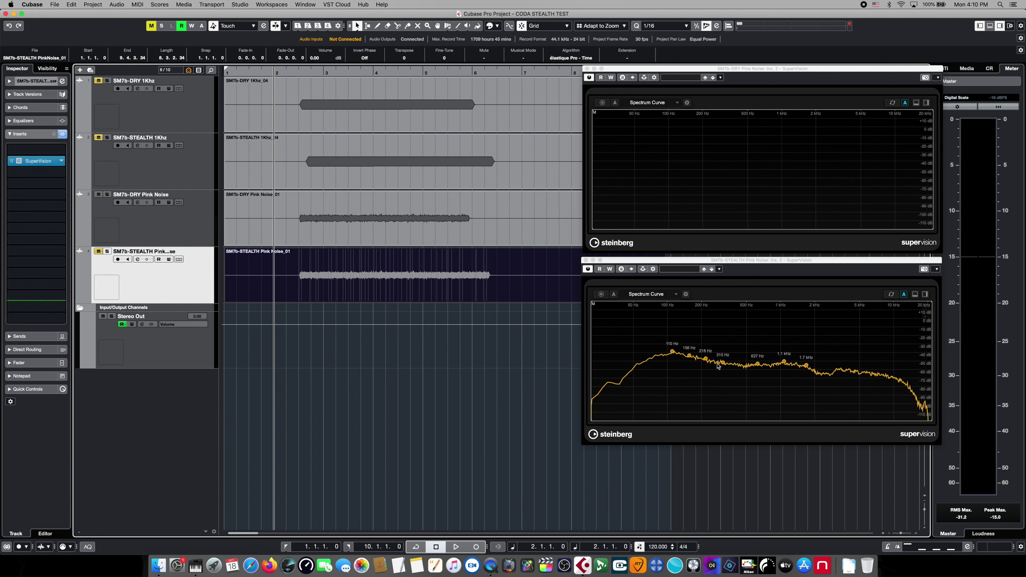
{"action": "mouse_move", "coordinate": [707, 173]}
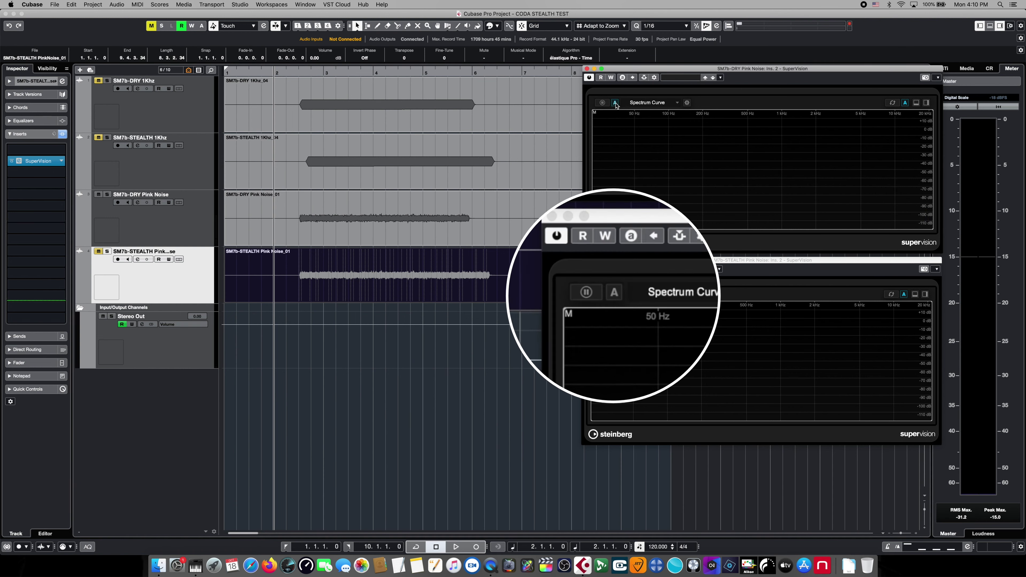
{"action": "left_click", "coordinate": [614, 294]}
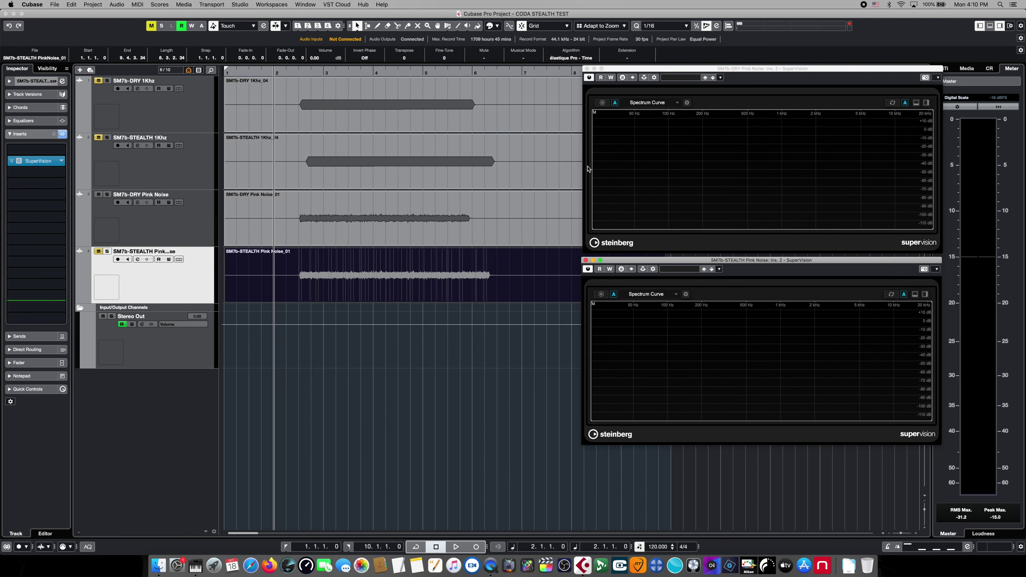
Play the pink noise from bar 2, stop during the noise to freeze both spectrum curves, and compare the dry and Stealth responses.
{"action": "key", "text": "space"}
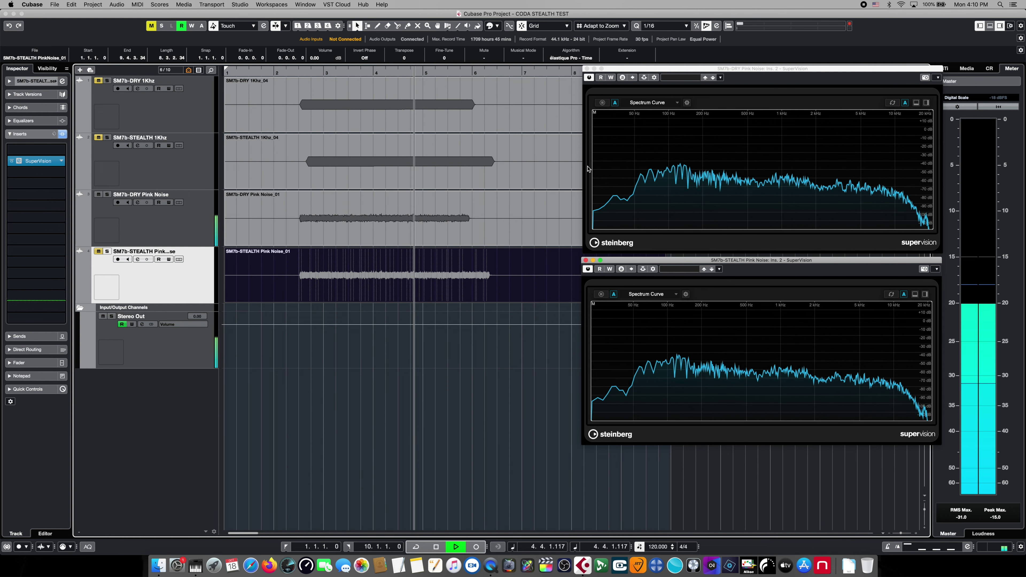
{"action": "key", "text": "space"}
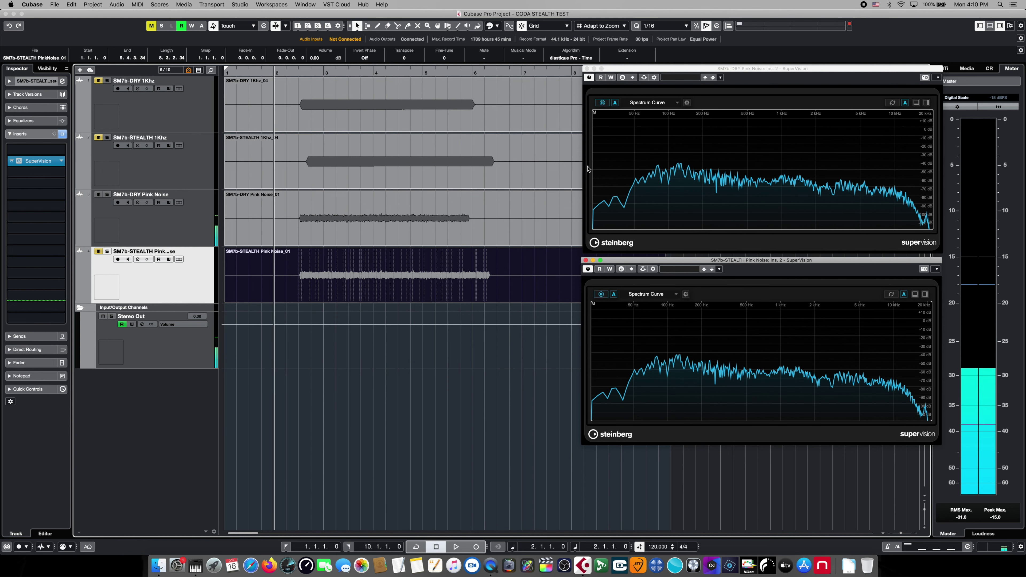
{"action": "mouse_move", "coordinate": [719, 227]}
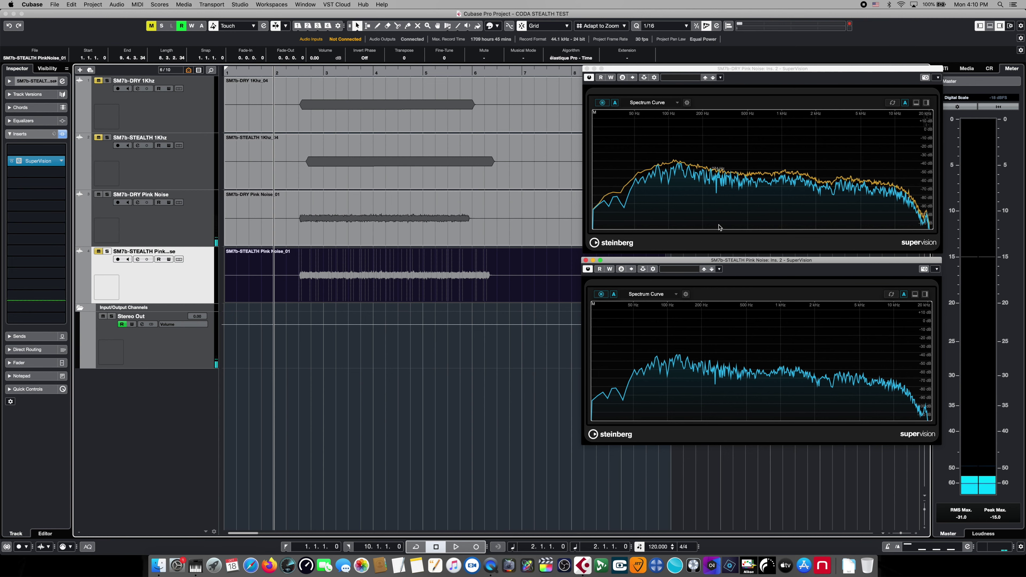
{"action": "mouse_move", "coordinate": [759, 323]}
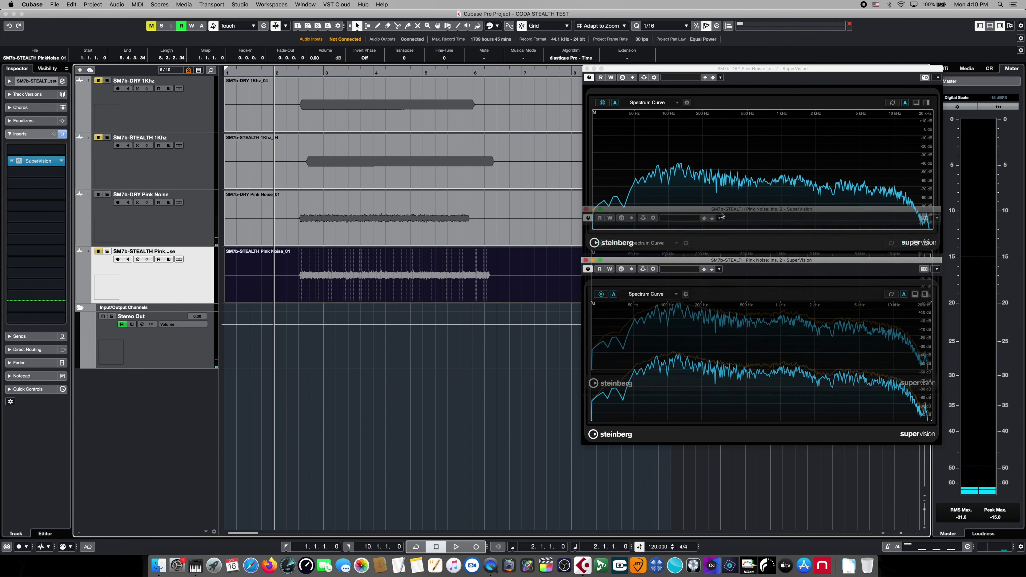